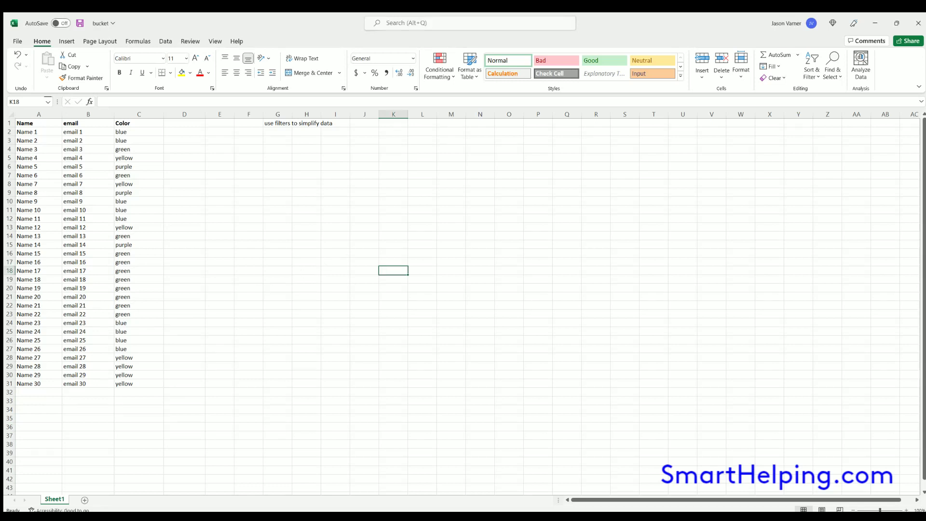
# Clear the 'use filters to simplify data' note from cells F1:K1
pyautogui.moveTo(249, 120); pyautogui.dragTo(396, 123)
pyautogui.press('Delete')
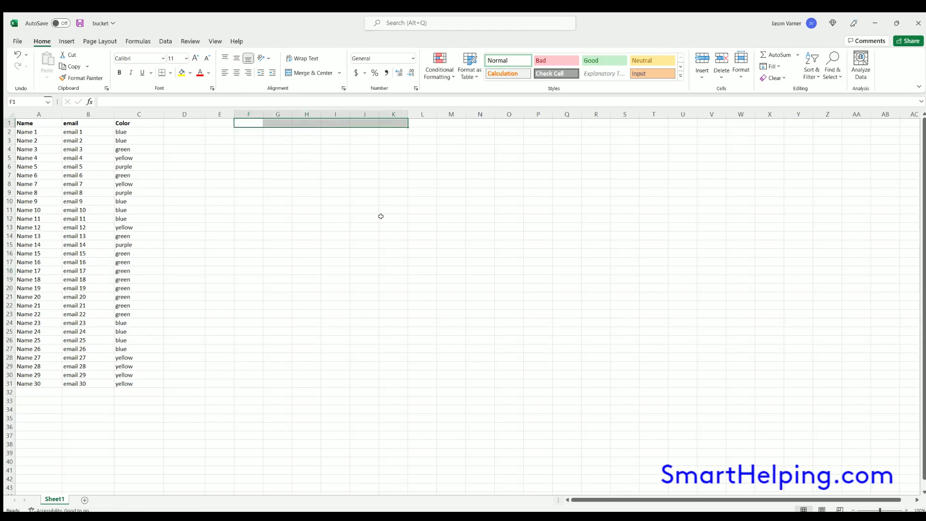
pyautogui.click(381, 218)
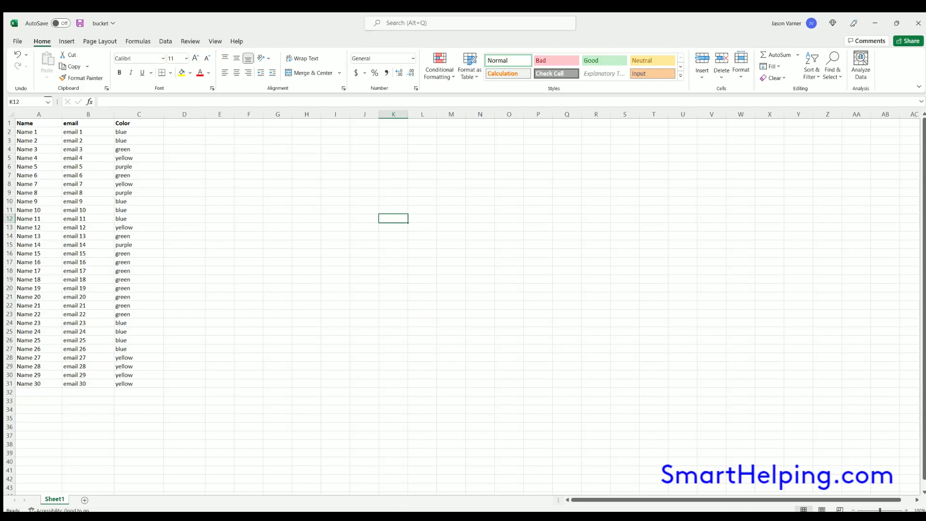
pyautogui.hotkey('alt', 'Tab')
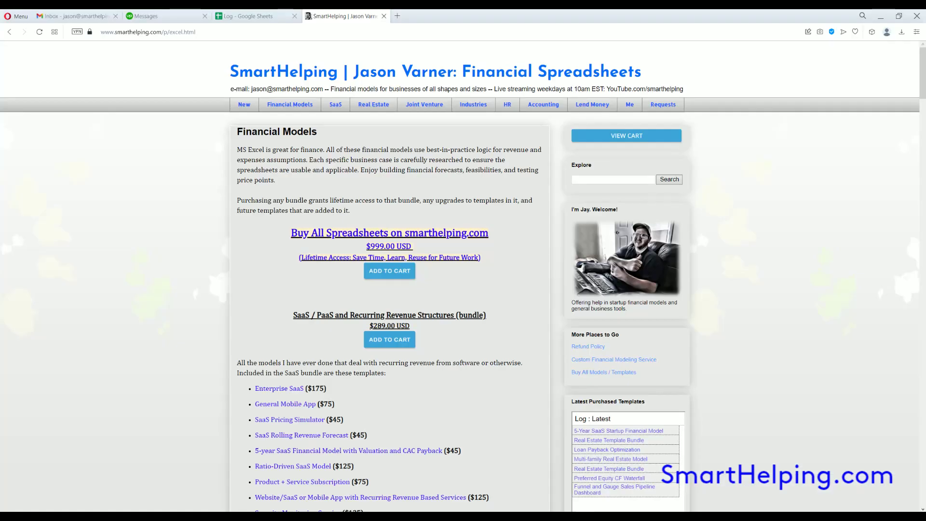
pyautogui.scroll(-3, 202, 268)
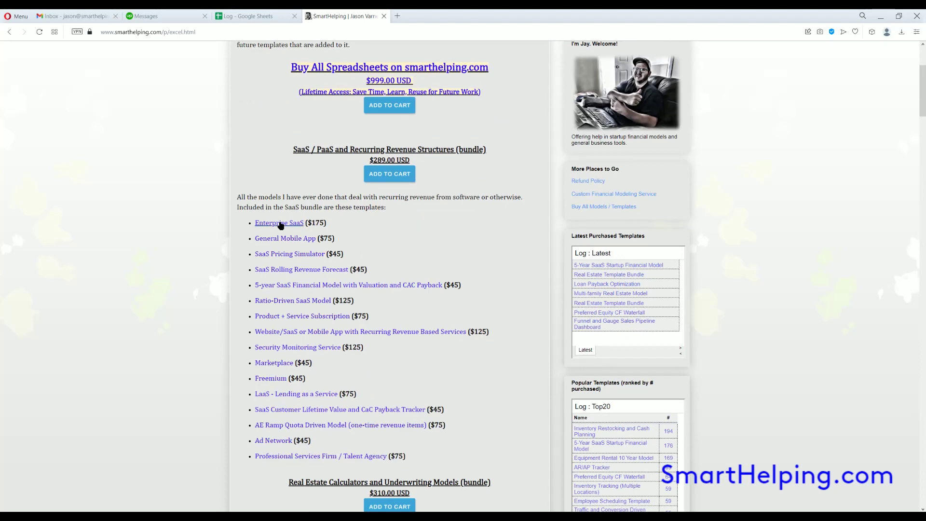
pyautogui.scroll(-3, 280, 225)
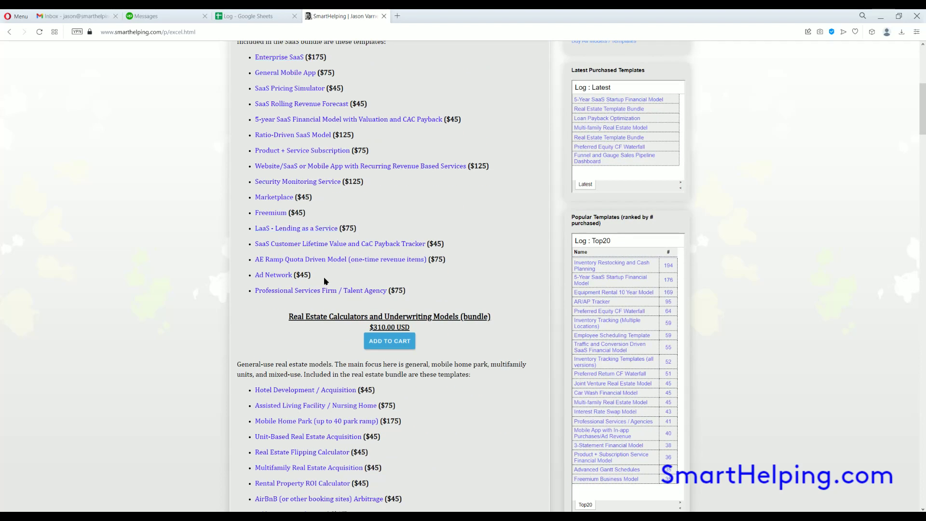
pyautogui.scroll(-3, 303, 220)
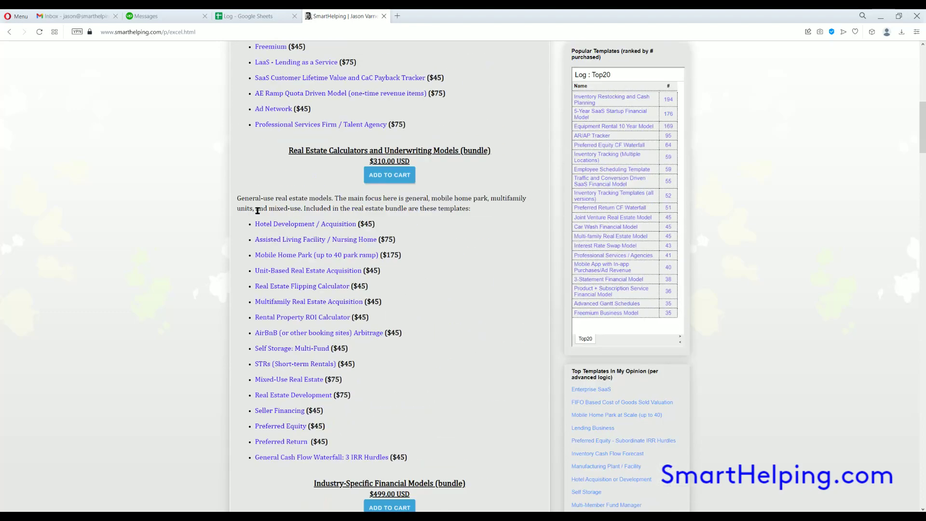
pyautogui.scroll(-6, 289, 350)
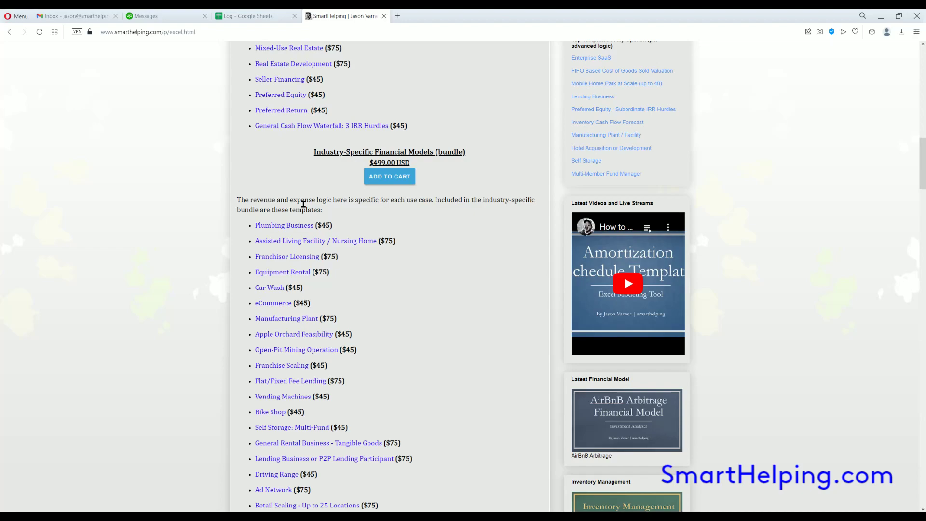
pyautogui.scroll(-3, 285, 243)
pyautogui.scroll(-3, 285, 241)
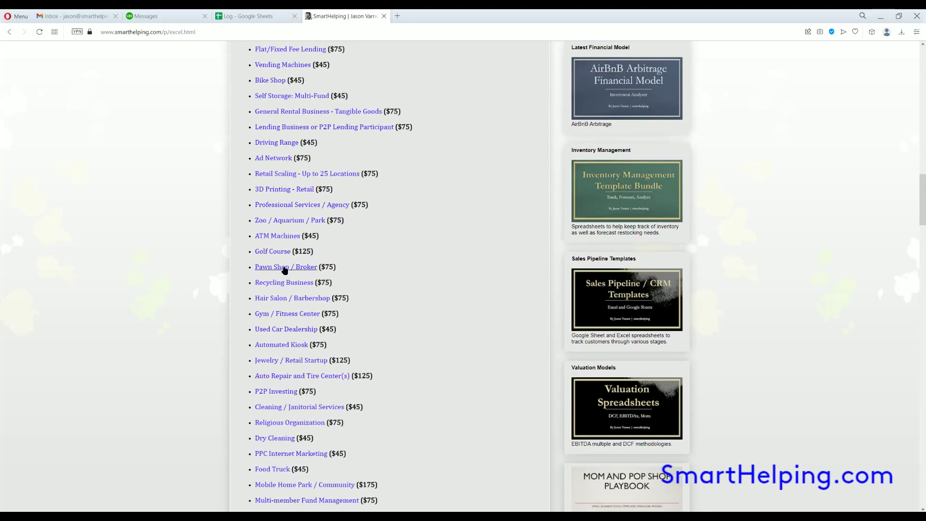
pyautogui.scroll(-3, 284, 268)
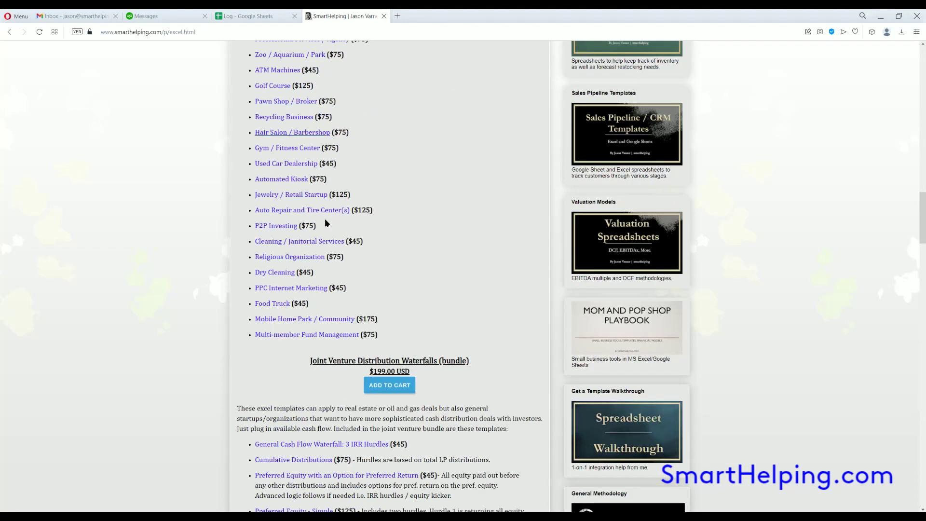
pyautogui.scroll(-3, 294, 278)
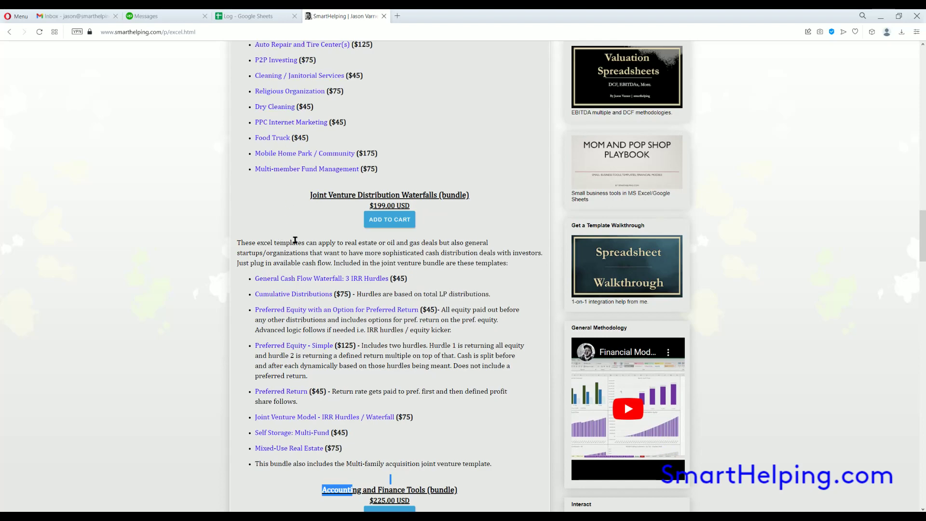
pyautogui.scroll(-3, 294, 260)
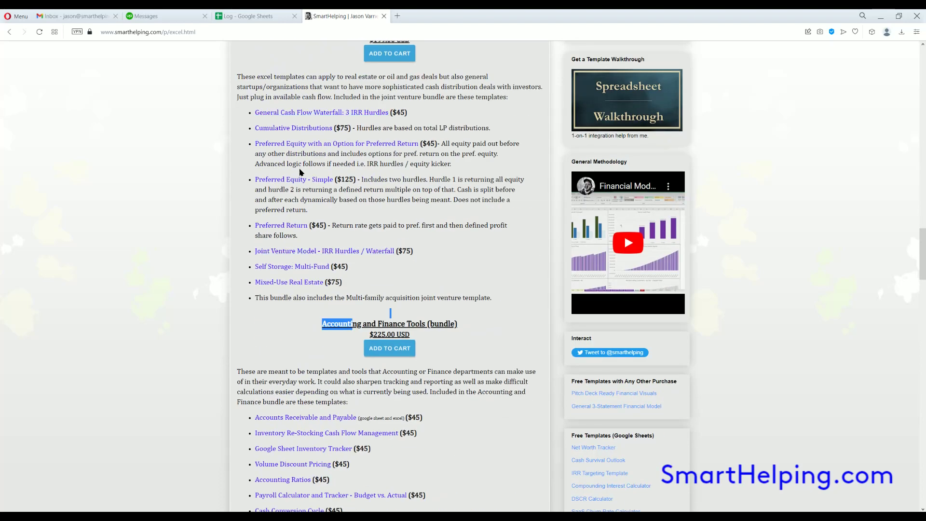
pyautogui.scroll(-3, 274, 189)
pyautogui.click(280, 211)
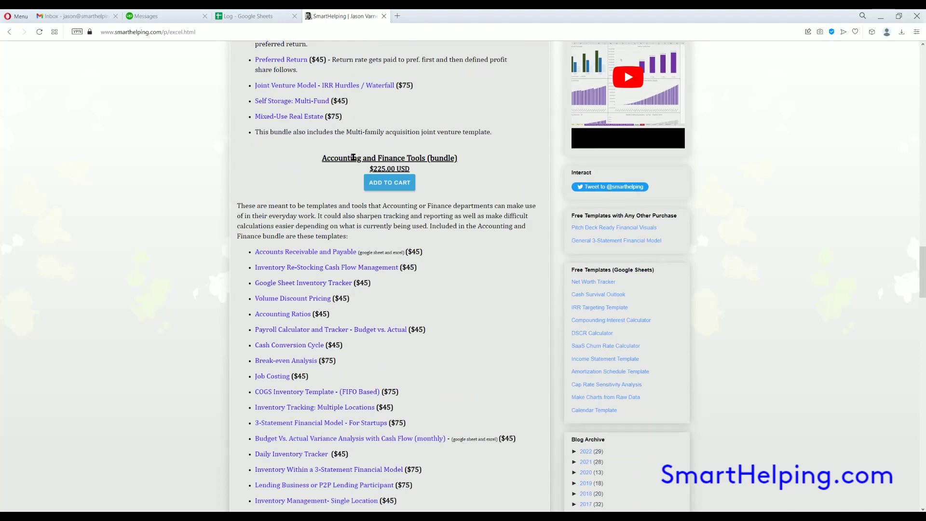
pyautogui.moveTo(353, 158); pyautogui.dragTo(439, 159)
pyautogui.click(276, 233)
pyautogui.scroll(-3, 277, 227)
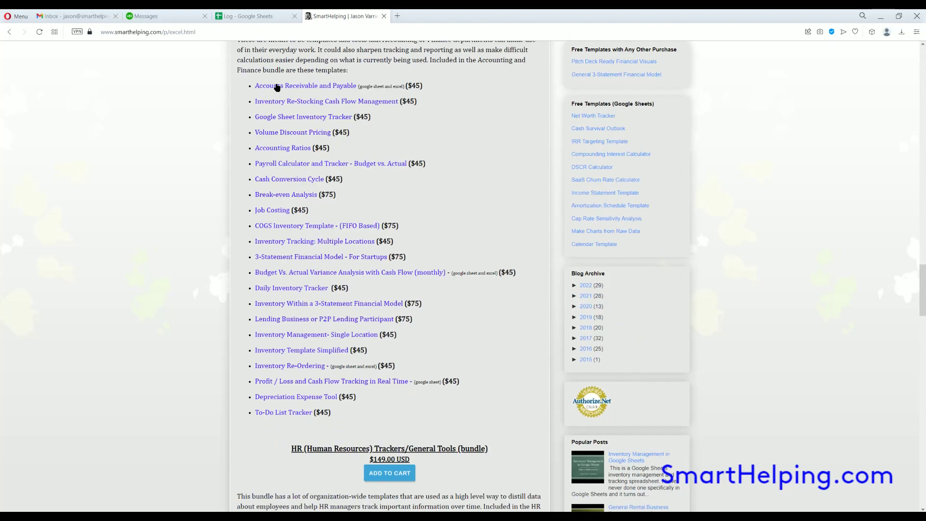
pyautogui.scroll(-15, 299, 259)
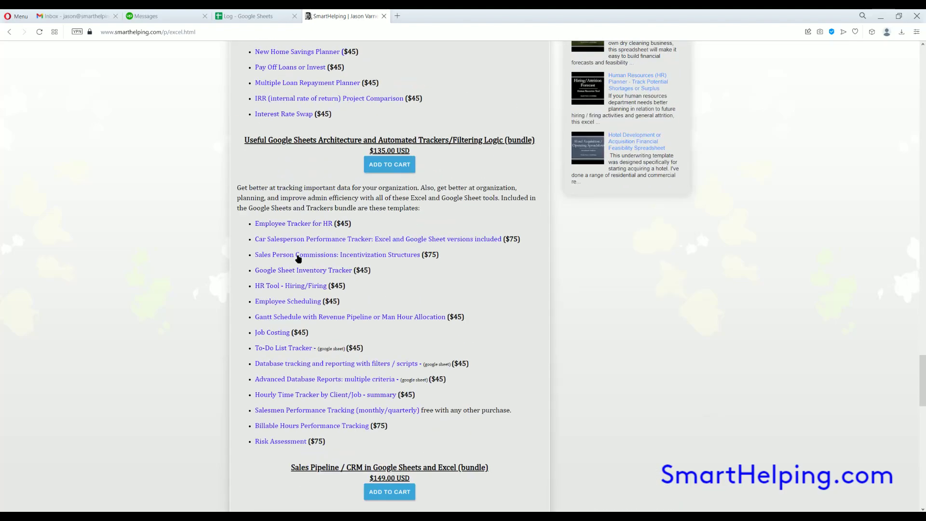
pyautogui.scroll(20, 299, 259)
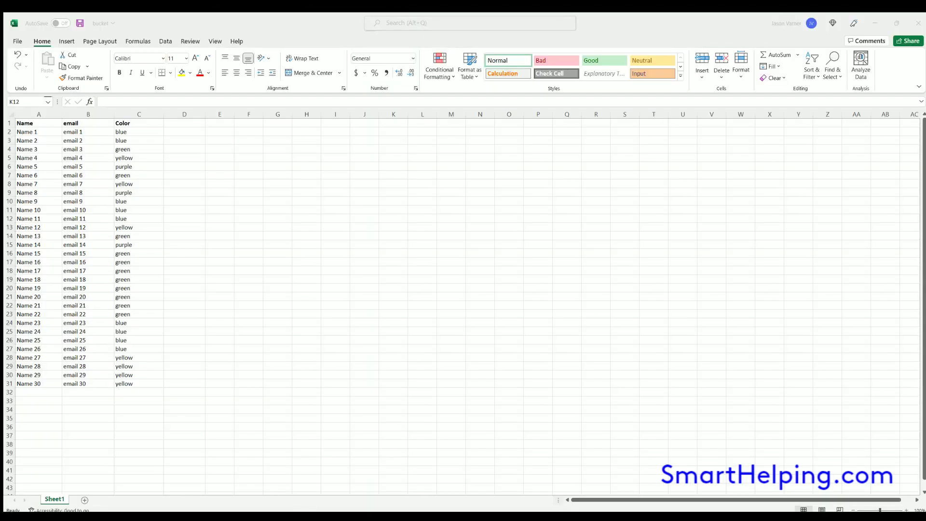
# Return to Excel and look over the Name and Color entries of the 30-row list
pyautogui.click(338, 332)
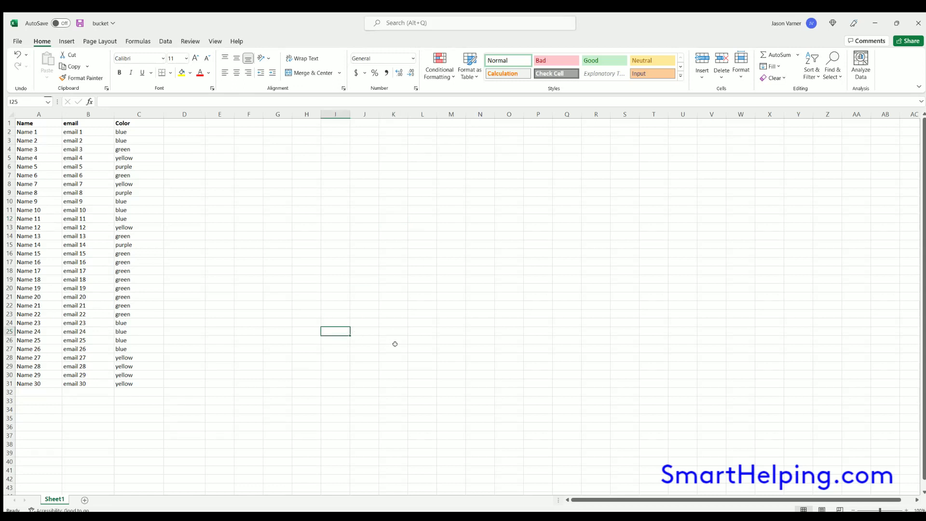
pyautogui.click(608, 296)
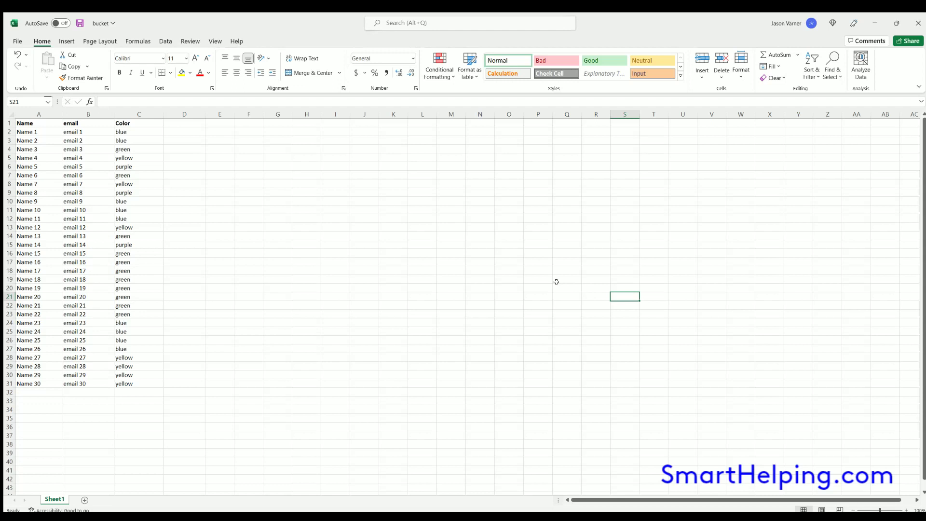
pyautogui.click(310, 250)
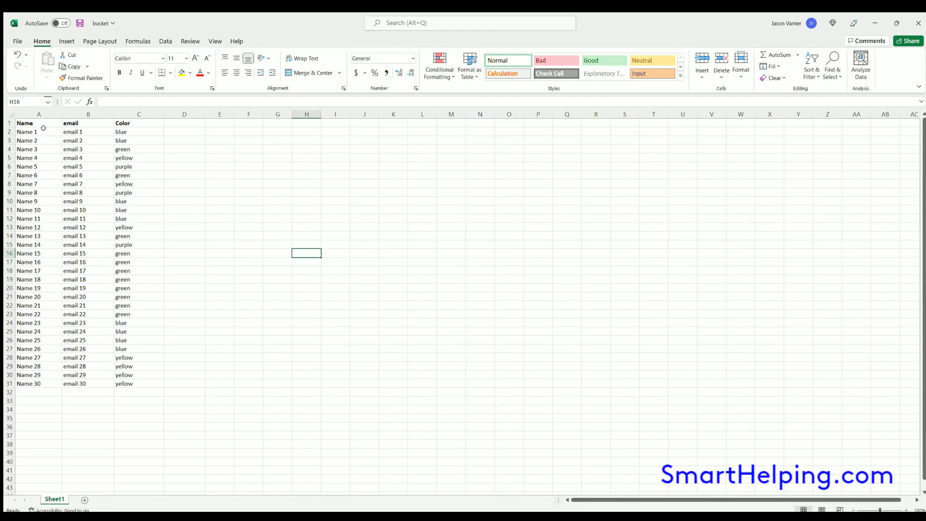
pyautogui.moveTo(30, 121); pyautogui.dragTo(35, 385)
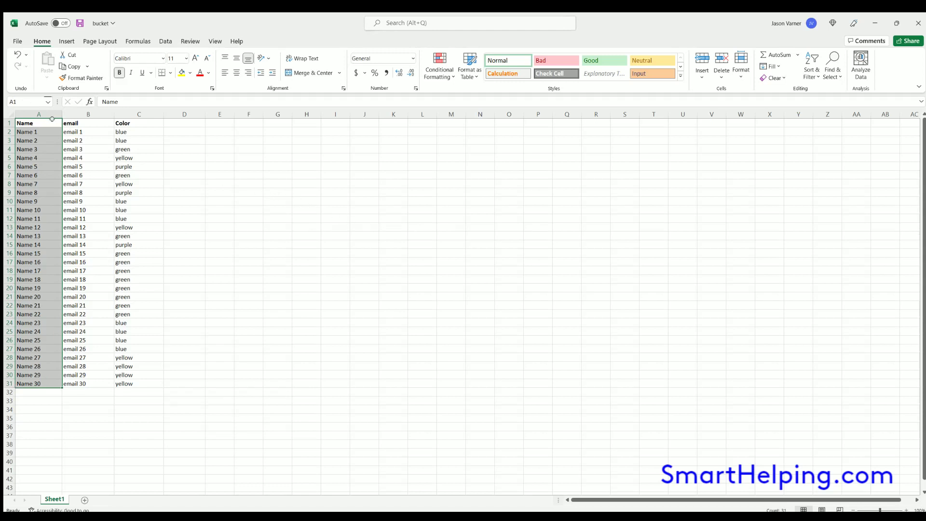
pyautogui.click(134, 120)
pyautogui.click(126, 132)
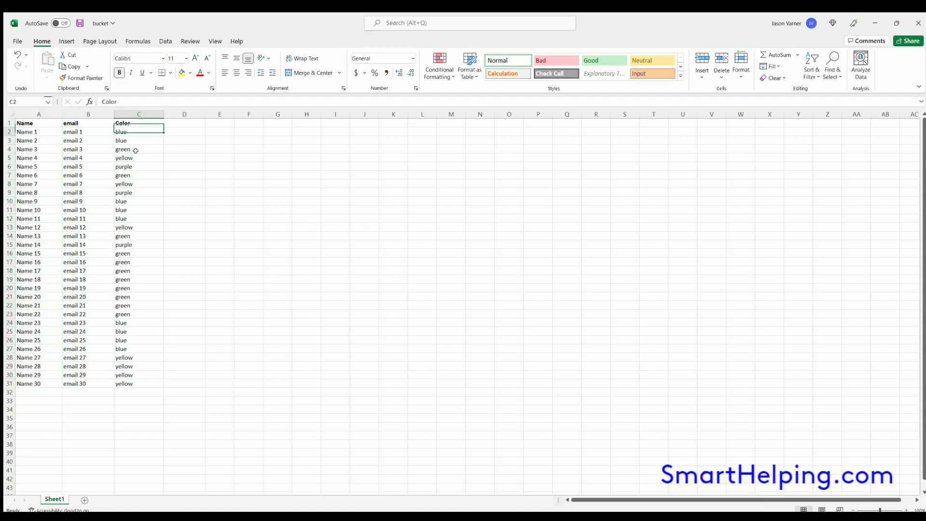
pyautogui.click(124, 175)
pyautogui.click(122, 262)
pyautogui.click(34, 175)
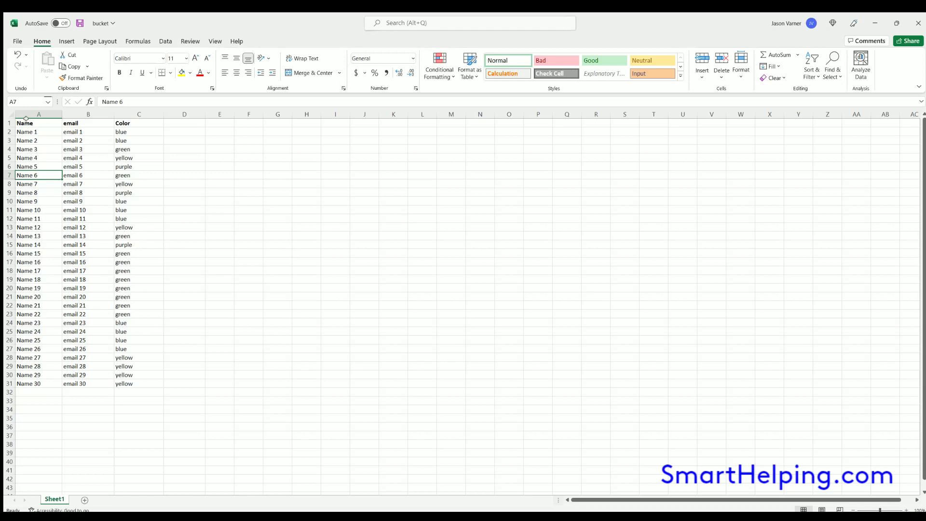
# Start a PivotTable from A1:C31, placing it on the existing sheet at G2
pyautogui.moveTo(26, 121); pyautogui.dragTo(124, 385)
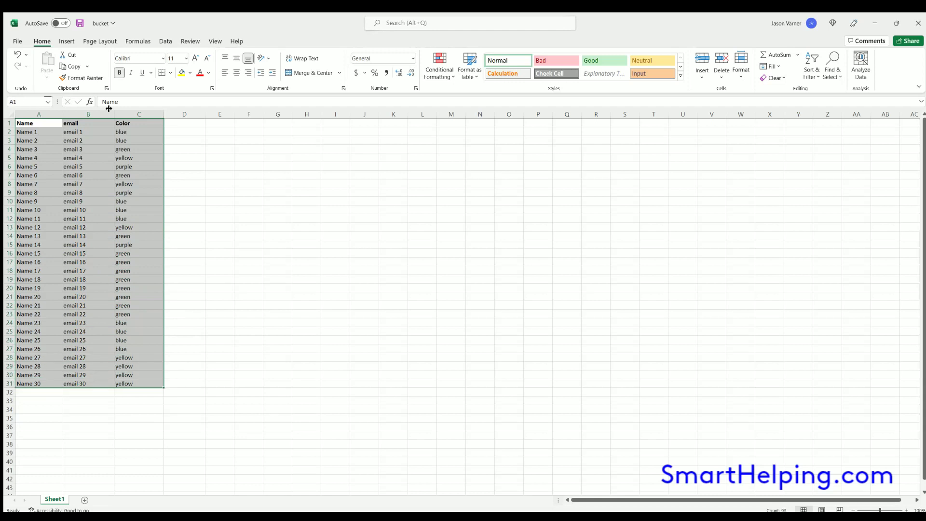
pyautogui.click(68, 42)
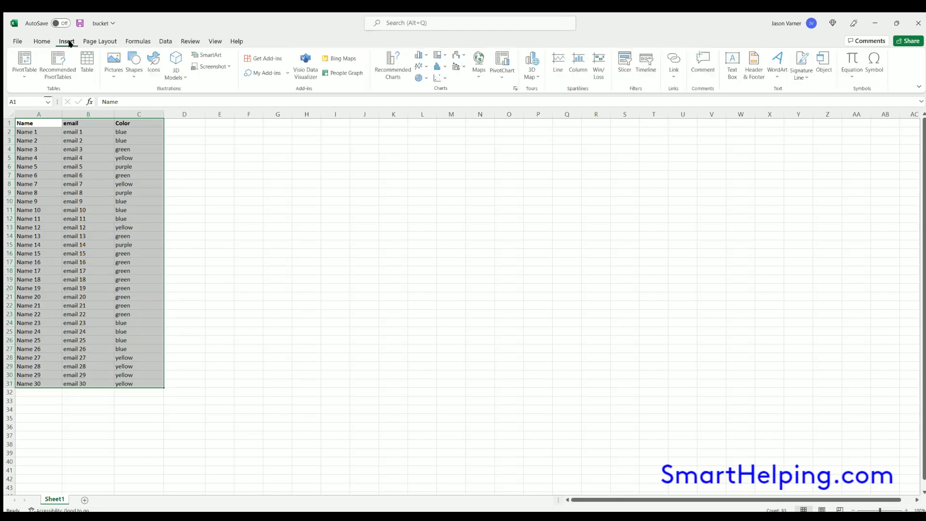
pyautogui.click(38, 82)
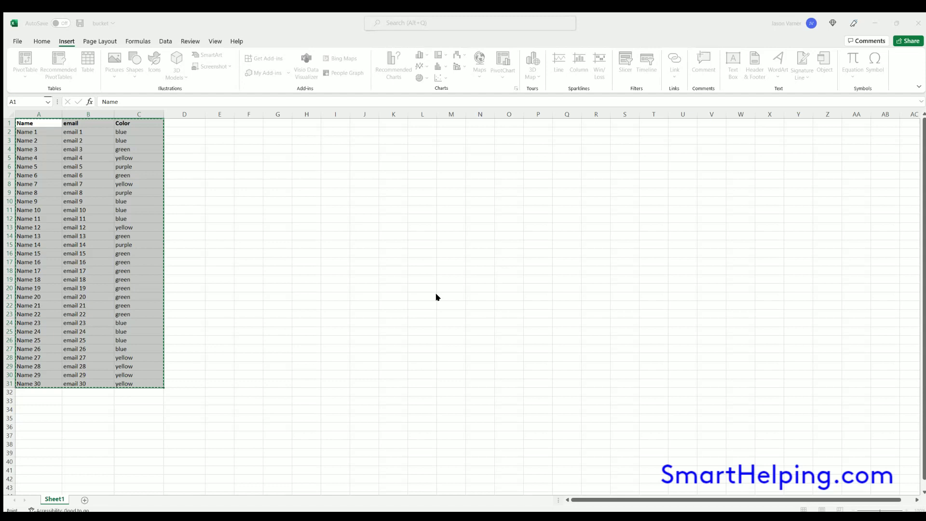
pyautogui.click(454, 311)
pyautogui.click(277, 129)
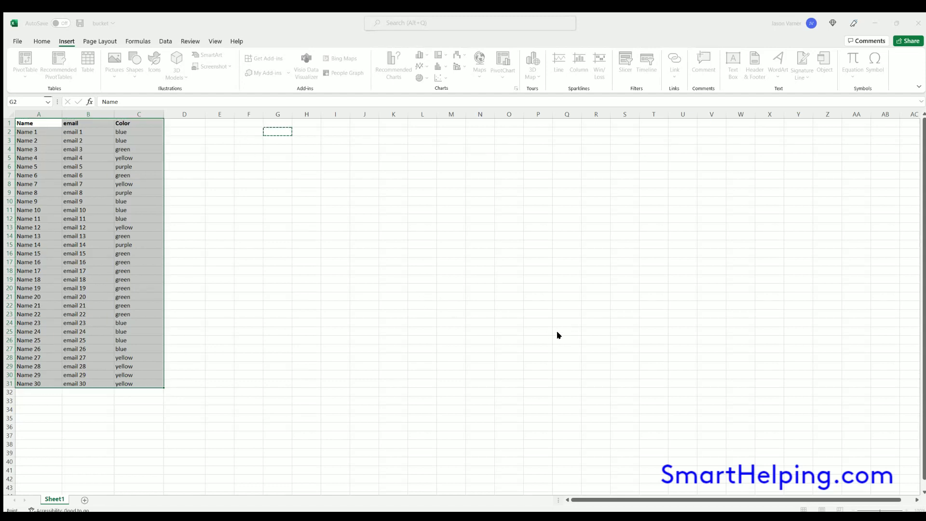
# Create PivotTable3 and add Name, email and Color as nested row fields
pyautogui.click(534, 345)
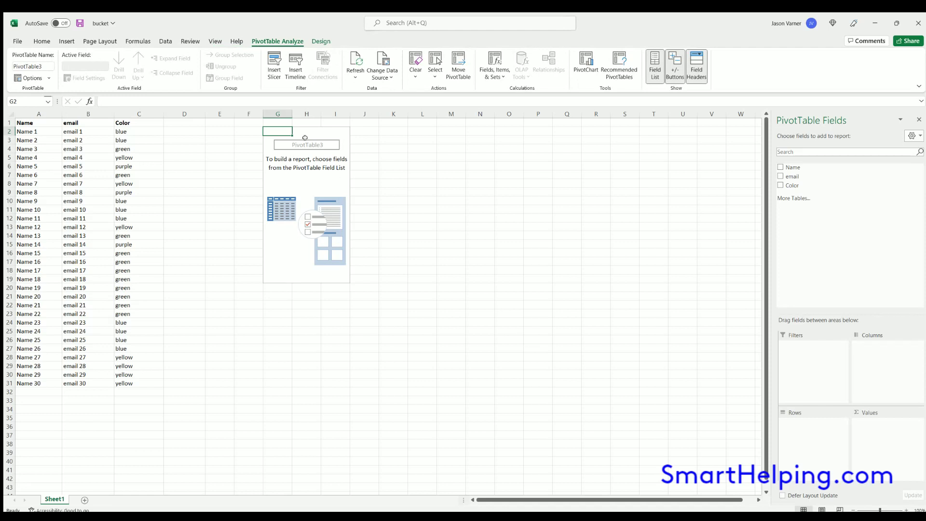
pyautogui.click(315, 130)
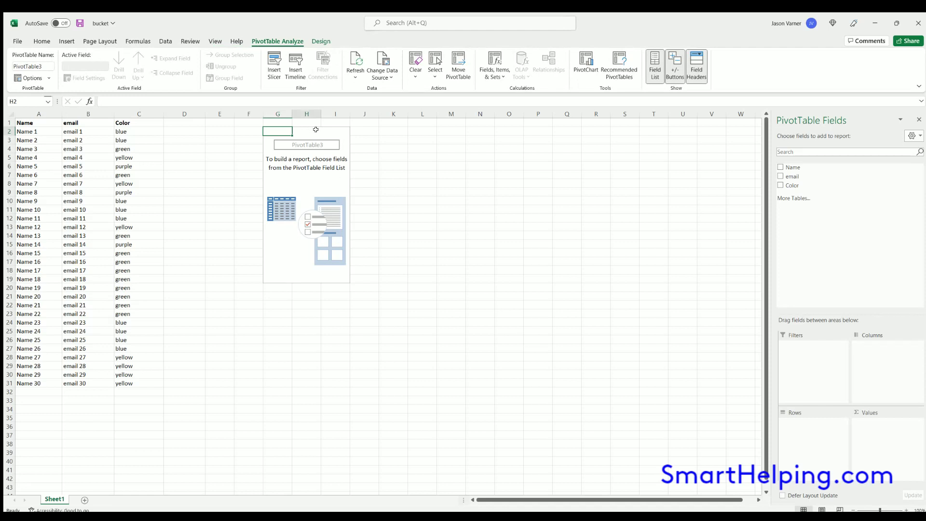
pyautogui.click(780, 167)
pyautogui.click(778, 167)
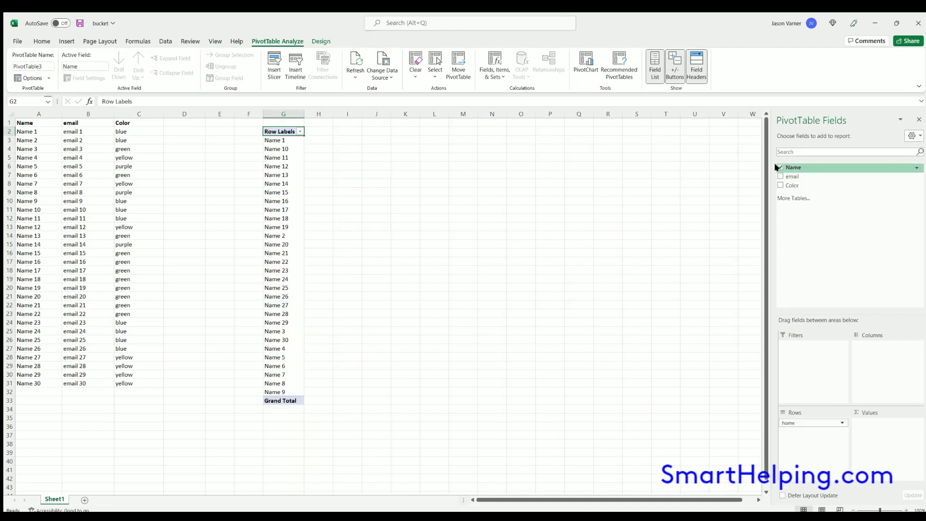
pyautogui.click(781, 167)
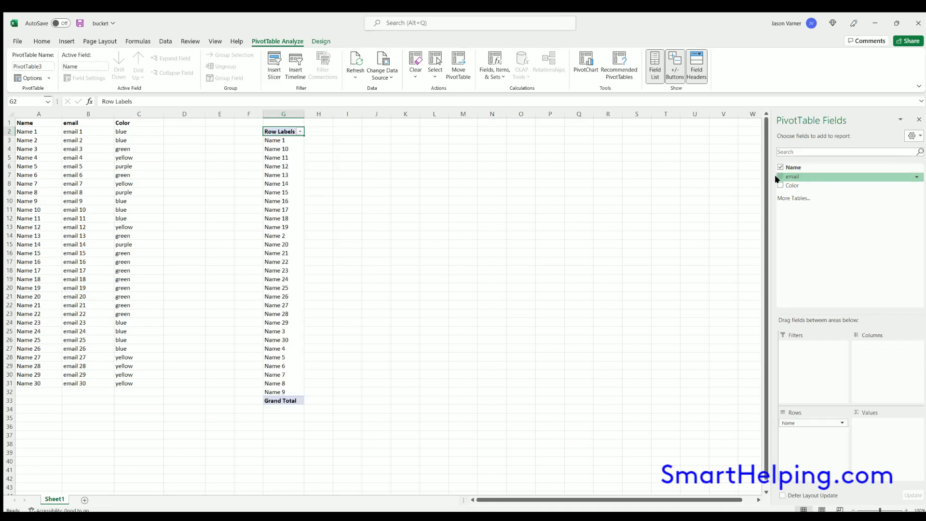
pyautogui.click(781, 176)
pyautogui.click(780, 185)
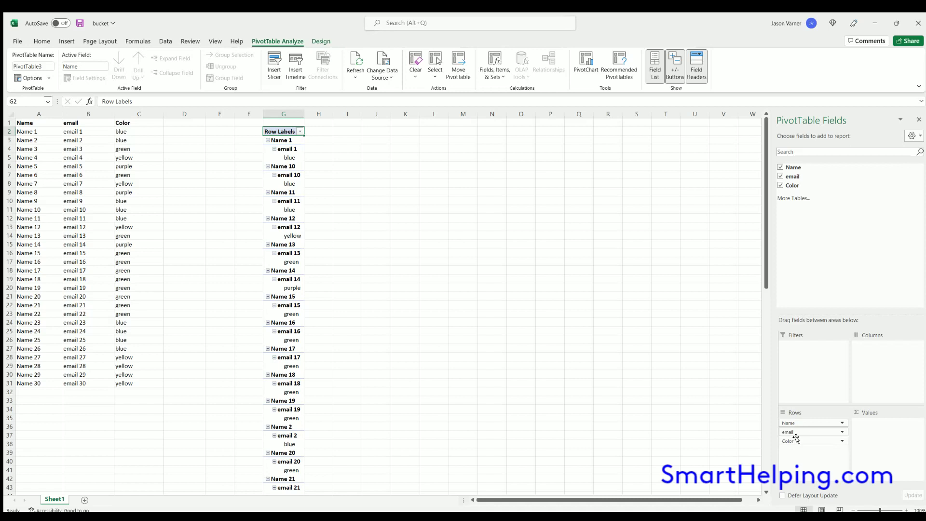
# Move Name to Filters and put Count of email by Color in Values
pyautogui.moveTo(796, 440); pyautogui.dragTo(802, 420)
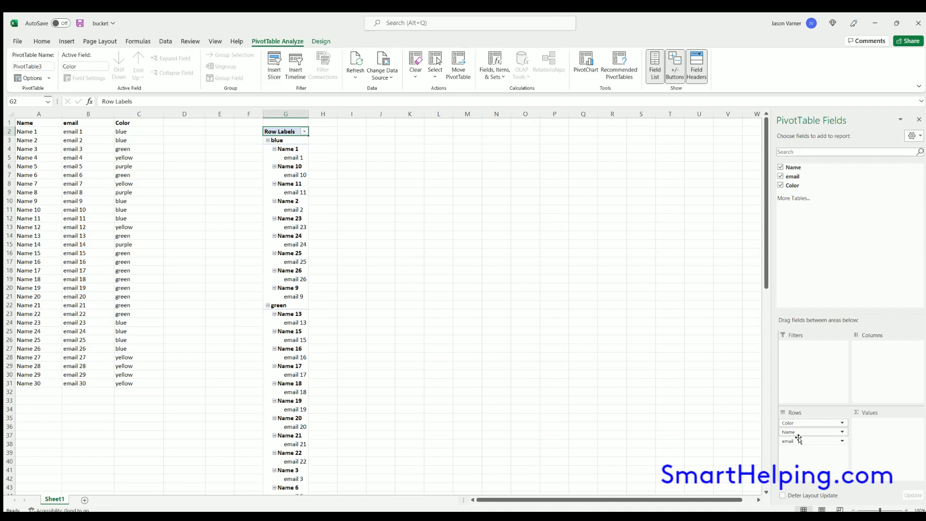
pyautogui.moveTo(799, 433); pyautogui.dragTo(914, 422)
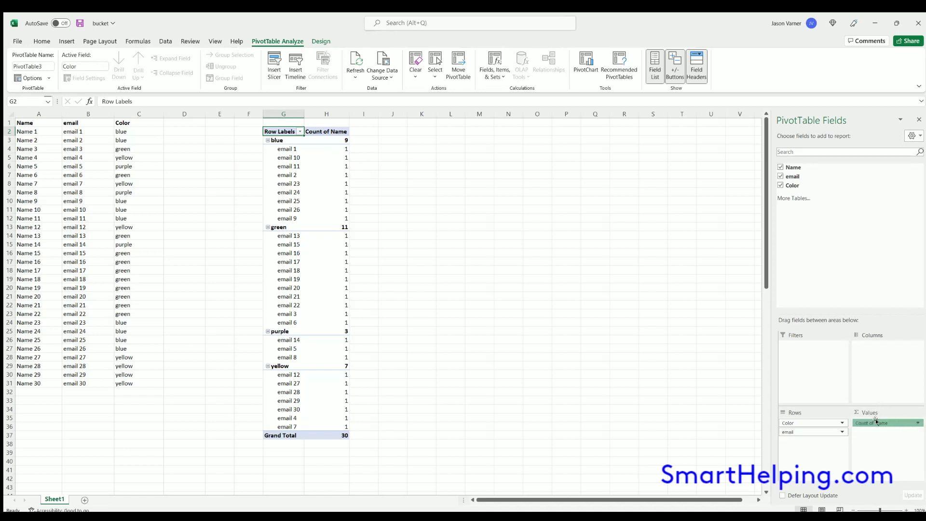
pyautogui.moveTo(901, 421); pyautogui.dragTo(819, 360)
pyautogui.moveTo(805, 429); pyautogui.dragTo(877, 423)
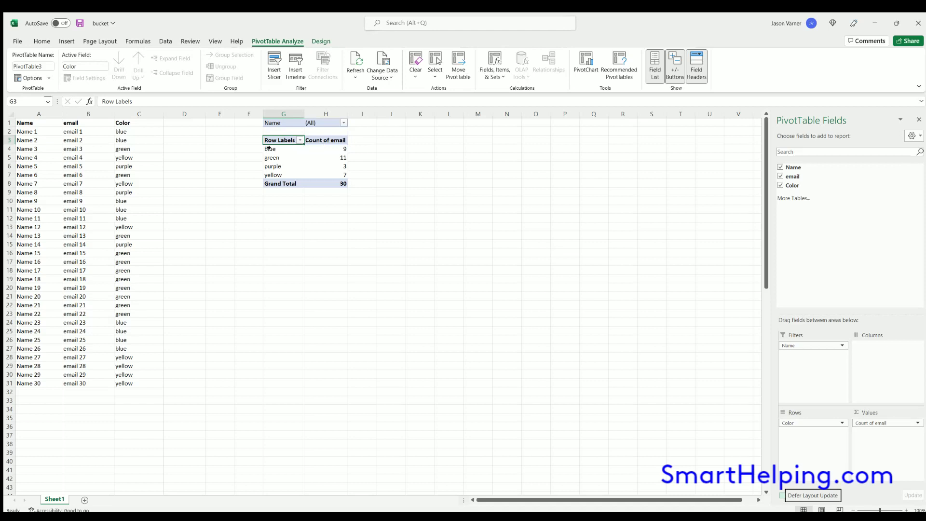
# Check the pivot counts (blue 9, green 11, purple 3, yellow 7, total 30) against the data
pyautogui.moveTo(296, 149); pyautogui.dragTo(308, 169)
pyautogui.click(328, 166)
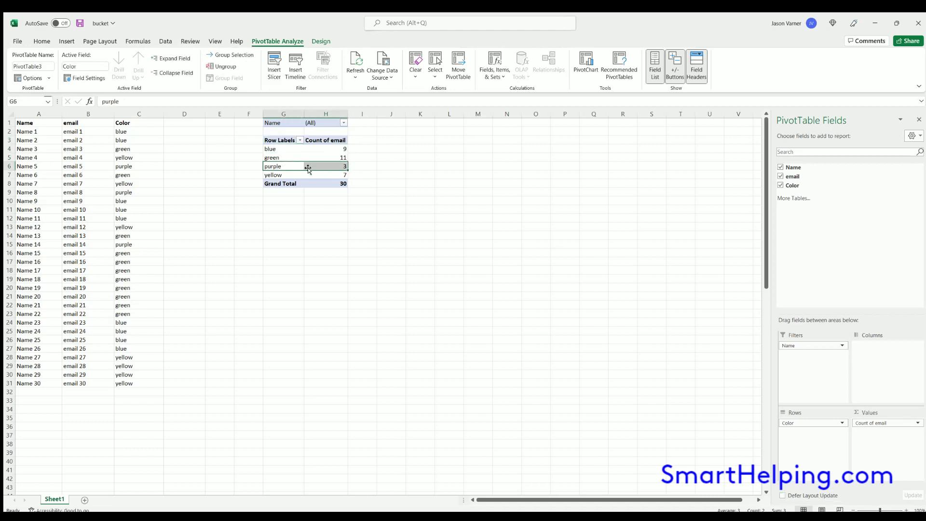
pyautogui.click(337, 169)
pyautogui.click(333, 183)
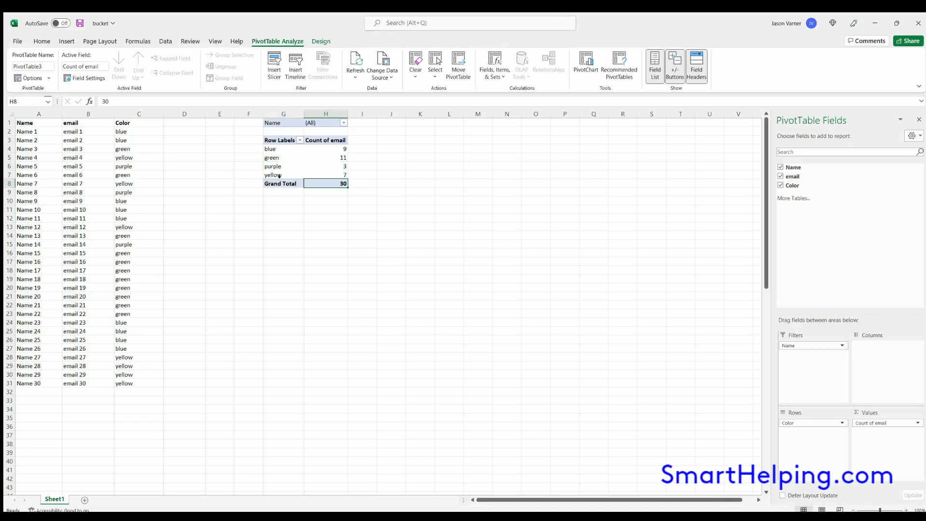
pyautogui.moveTo(24, 131); pyautogui.dragTo(29, 382)
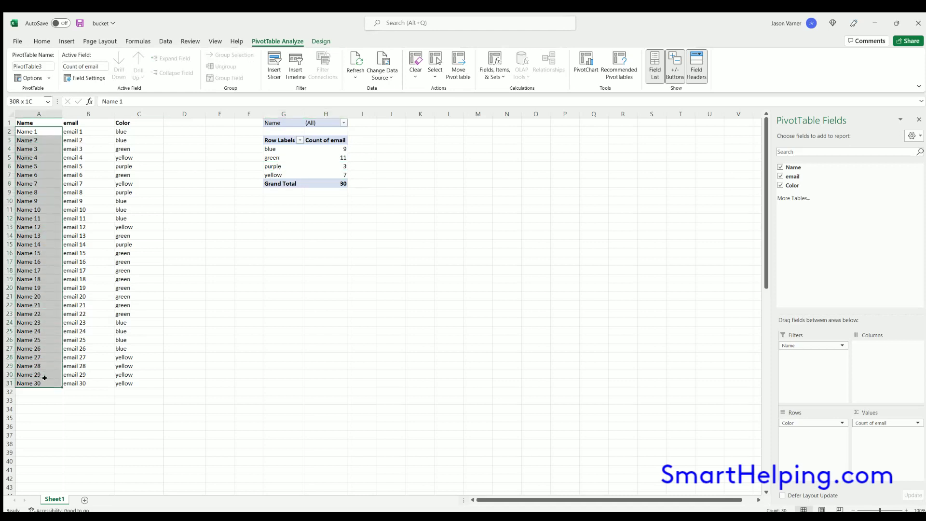
pyautogui.click(307, 149)
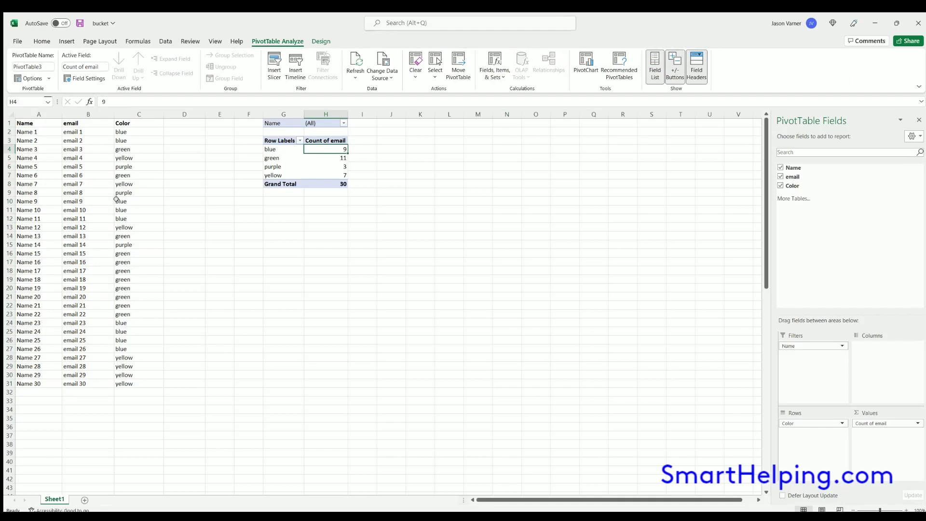
pyautogui.click(278, 147)
pyautogui.click(318, 159)
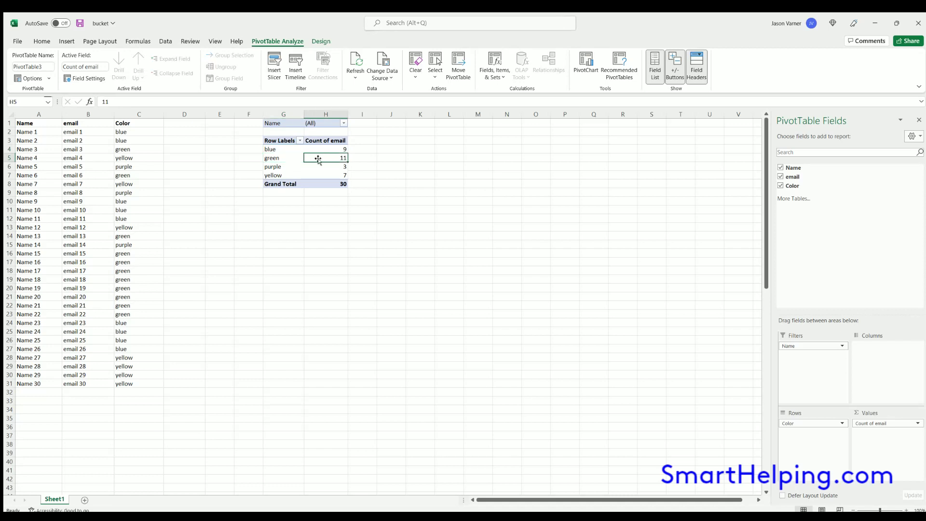
pyautogui.click(267, 155)
pyautogui.click(273, 167)
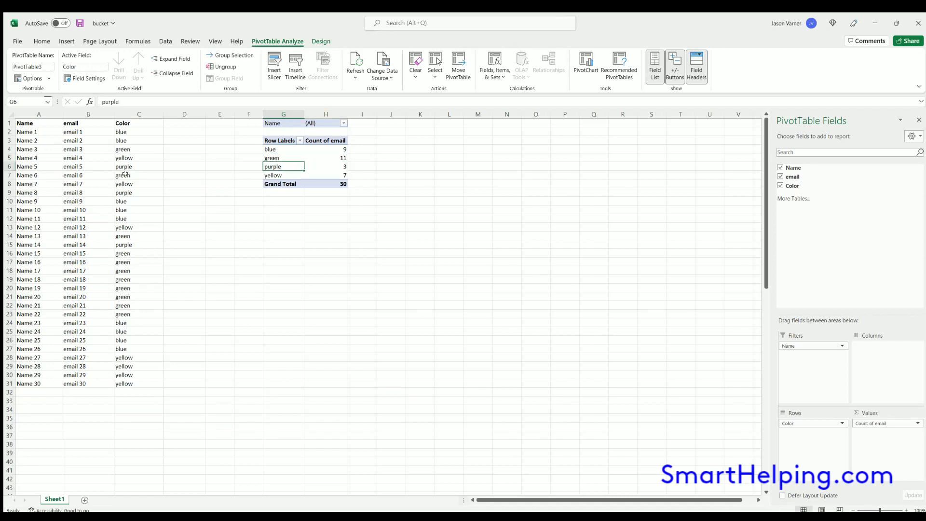
pyautogui.click(139, 114)
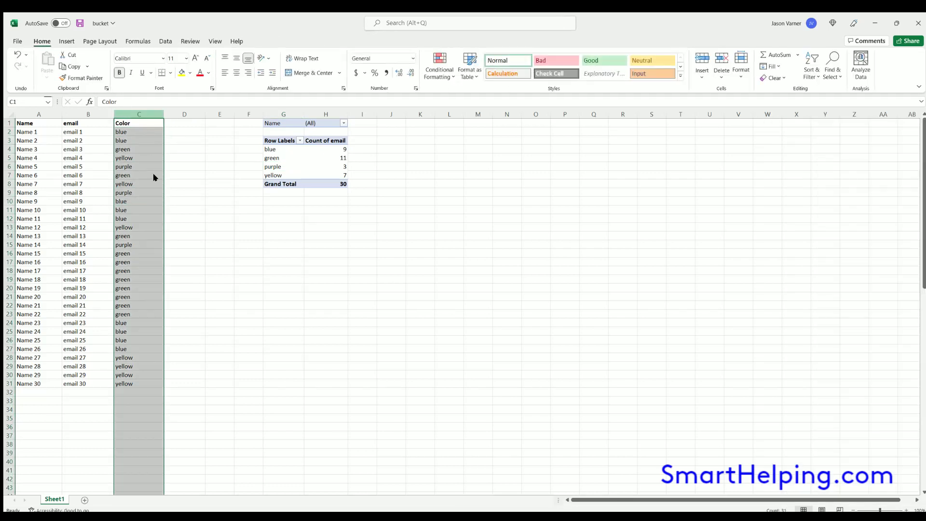
# Insert a new column C before Color with the header 'High / Low'
pyautogui.hotkey('ctrl', 'shift', '+')
pyautogui.click(82, 123)
pyautogui.moveTo(114, 127); pyautogui.dragTo(144, 124)
pyautogui.click(142, 124)
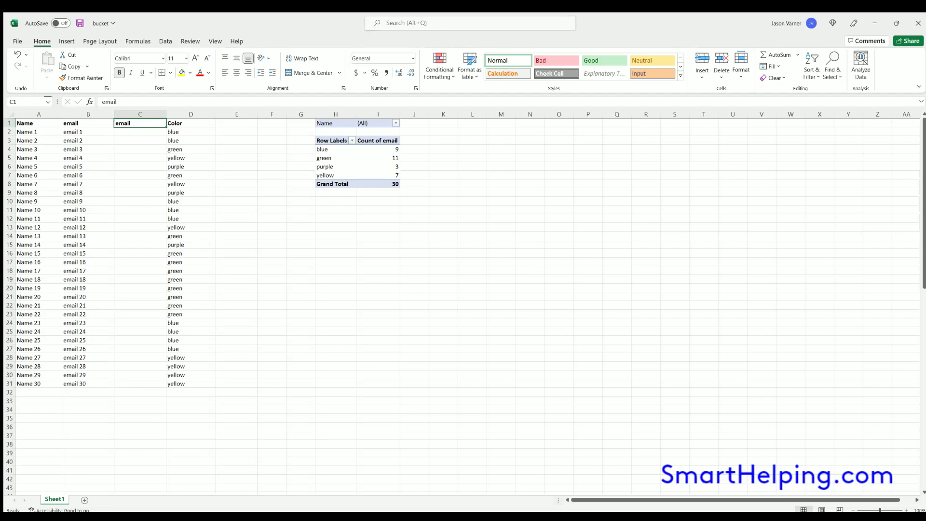
pyautogui.write('High')
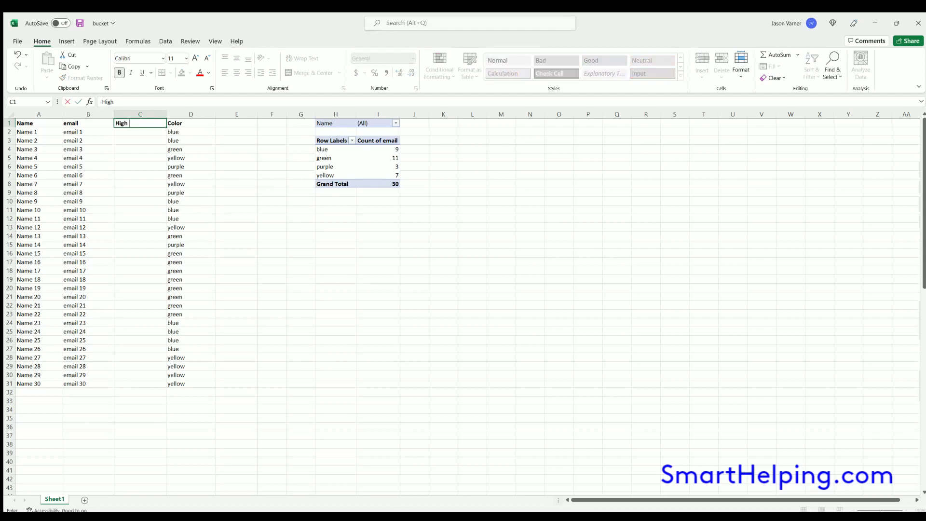
pyautogui.write(' / Low')
pyautogui.press('Return')
# Fill 'High' down the new column from C2 to C23
pyautogui.write('High')
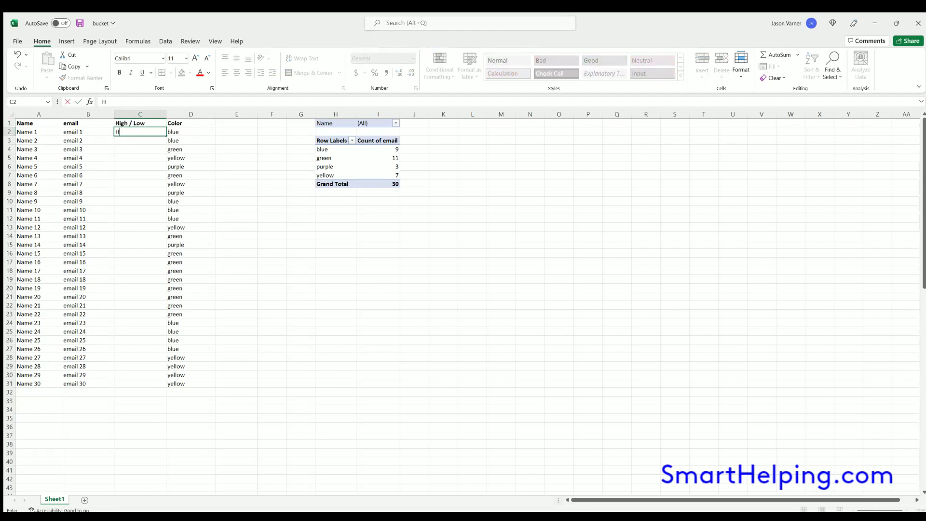
pyautogui.press('Return')
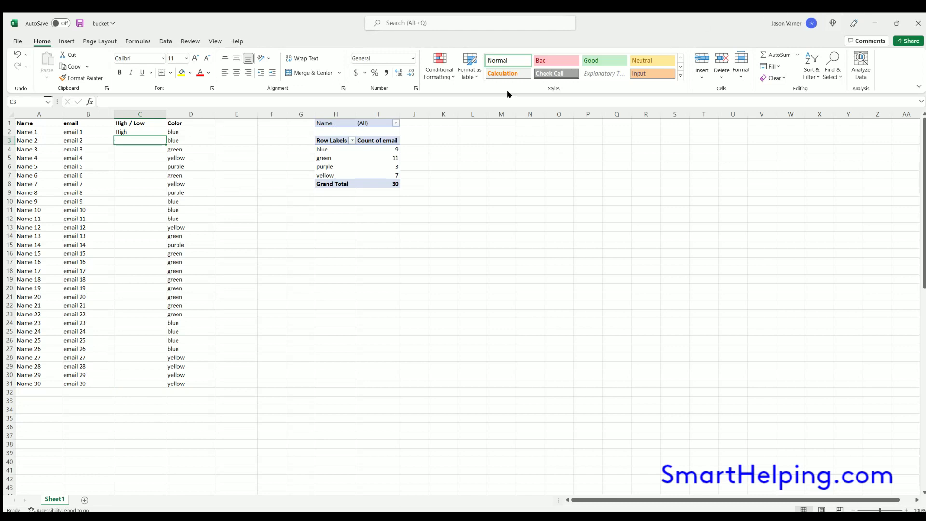
pyautogui.click(152, 134)
pyautogui.moveTo(164, 134); pyautogui.dragTo(167, 279)
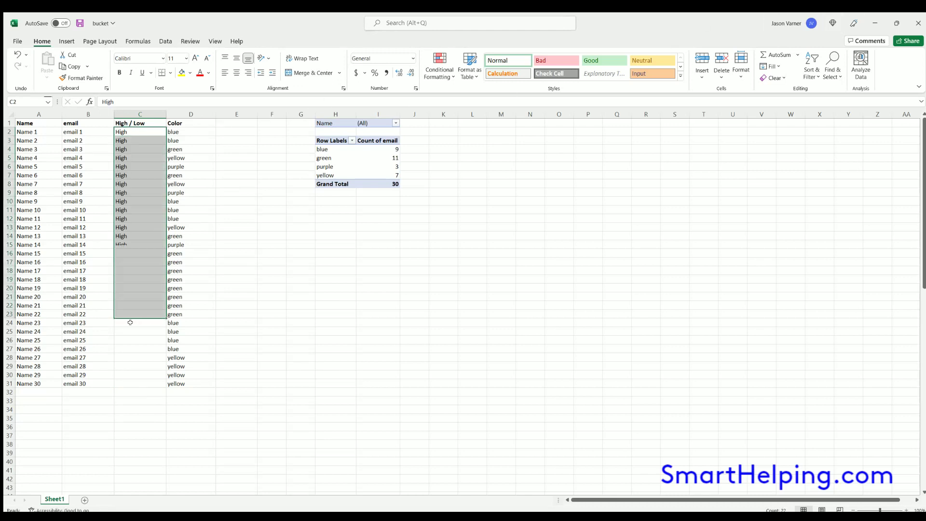
# Enter the remaining Low and High values in C24:C31
pyautogui.click(130, 322)
pyautogui.write('Lo')
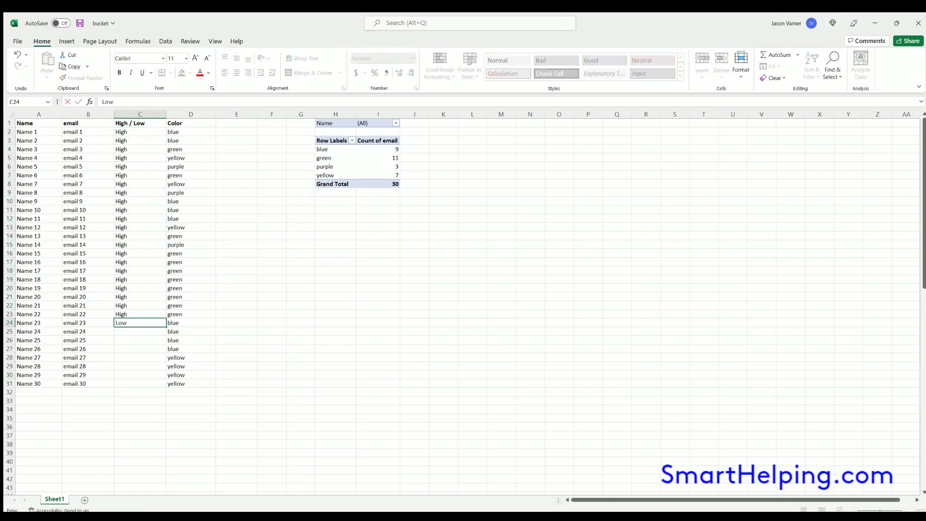
pyautogui.write('w')
pyautogui.press('Return')
pyautogui.write('Low')
pyautogui.press('Return')
pyautogui.write('Low')
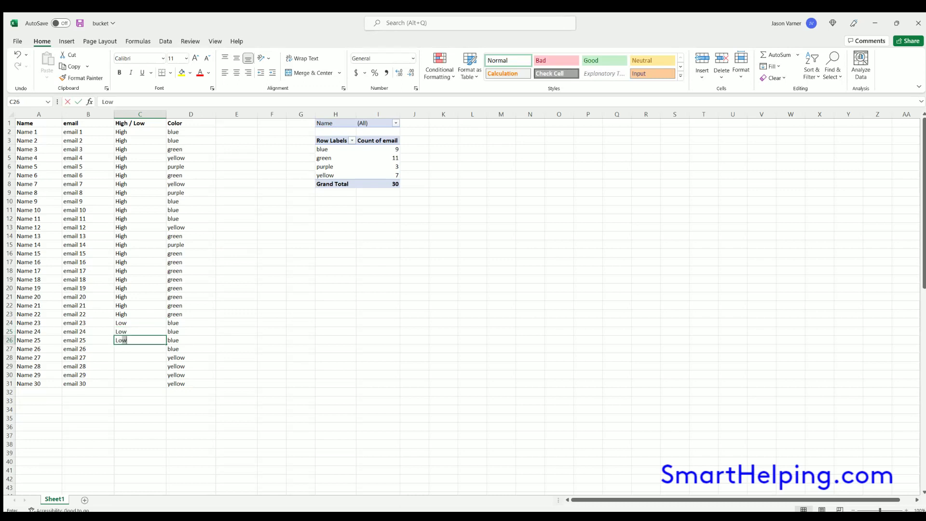
pyautogui.press('Return')
pyautogui.write('High')
pyautogui.press('Return')
pyautogui.write('Low')
pyautogui.press('Return')
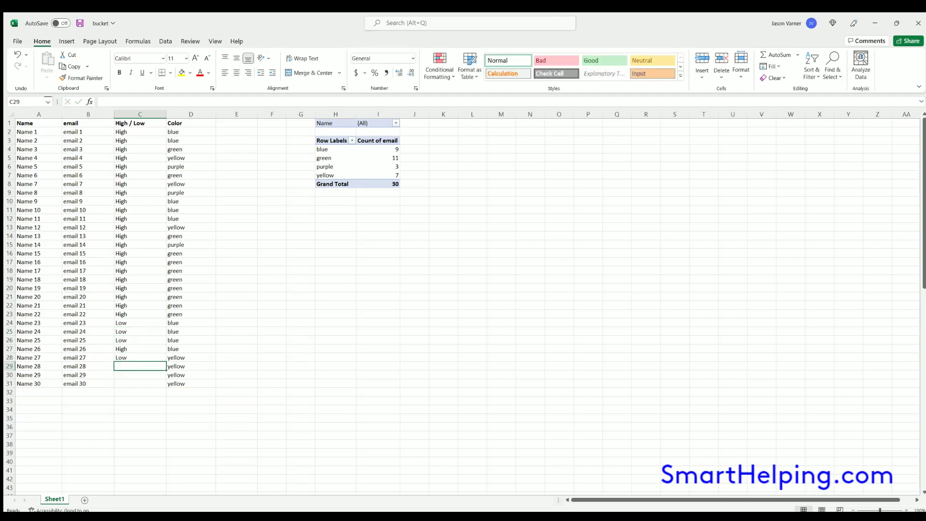
pyautogui.write('High')
pyautogui.press('Return')
pyautogui.write('Low')
pyautogui.press('Return')
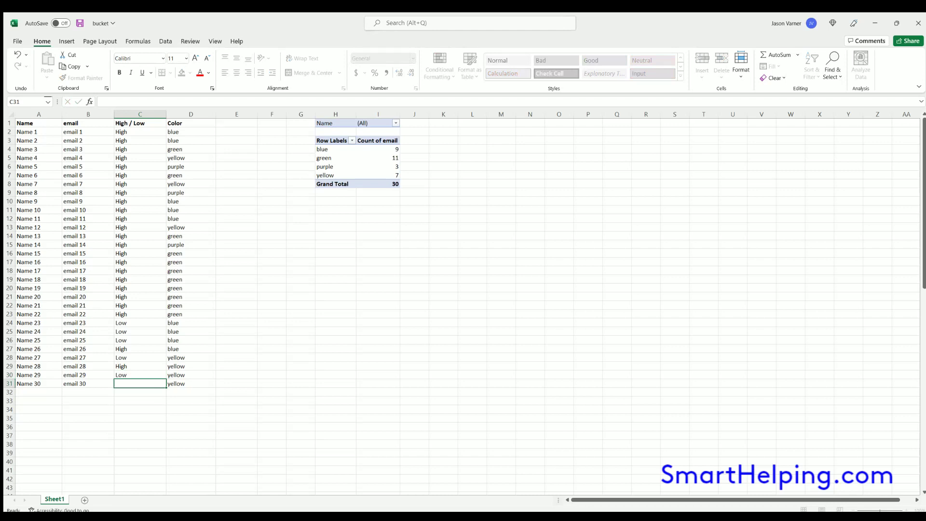
pyautogui.write('High')
pyautogui.press('Return')
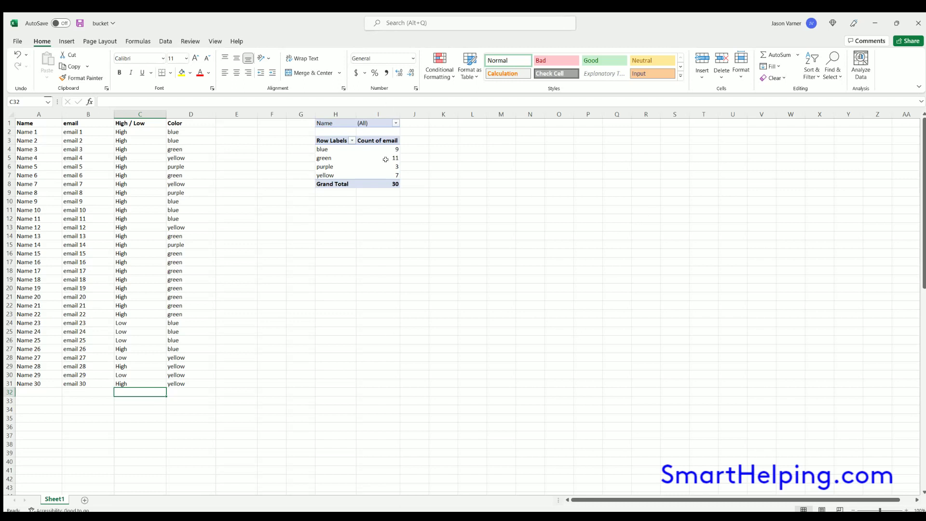
# Activate PivotTable3, narrow its field list pane, and show the PivotTable Analyze tools
pyautogui.click(366, 159)
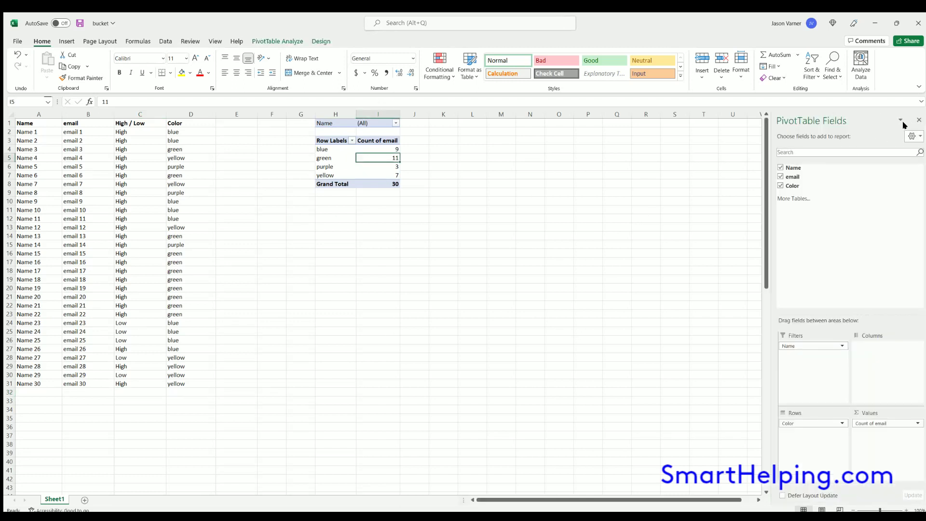
pyautogui.click(332, 123)
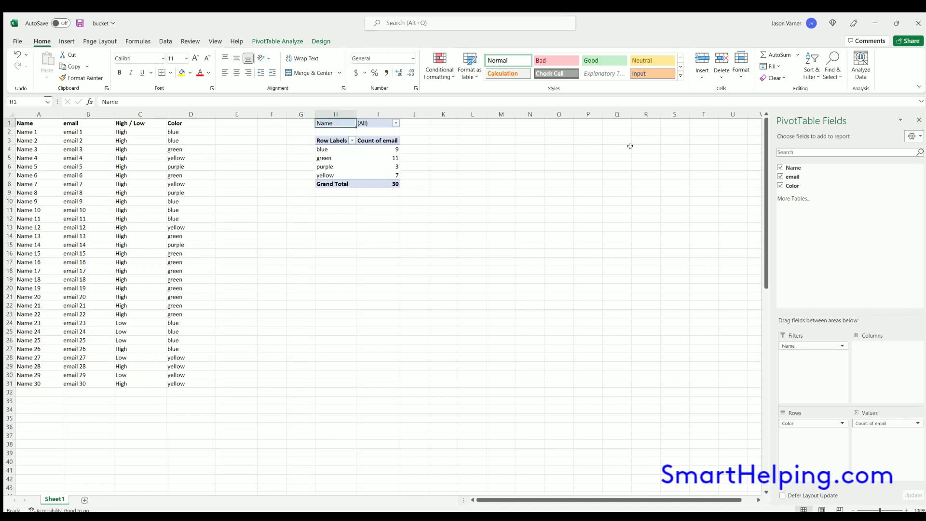
pyautogui.click(913, 136)
pyautogui.moveTo(768, 305); pyautogui.dragTo(787, 306)
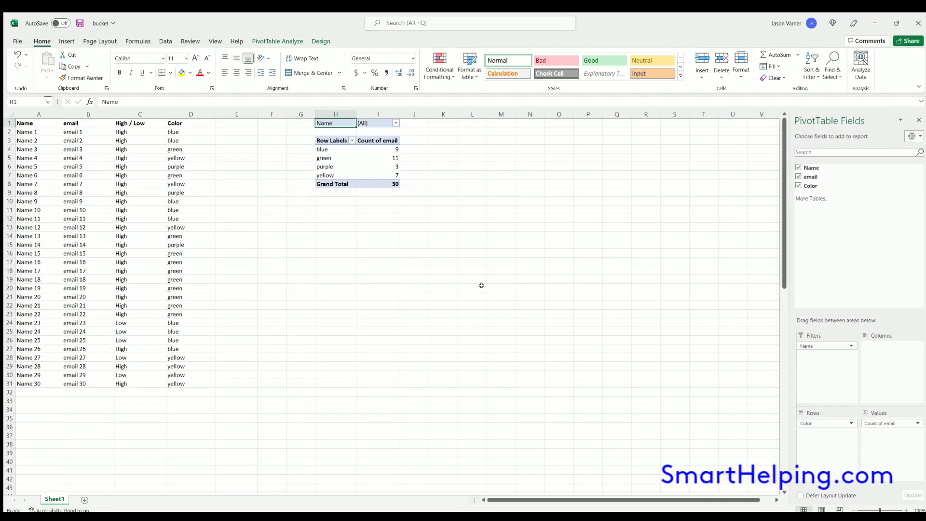
pyautogui.click(280, 41)
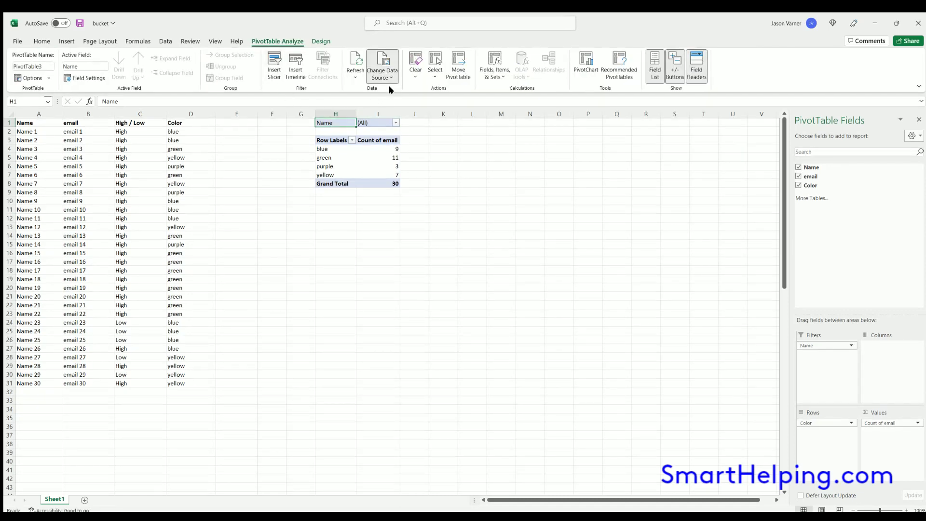
# Remove email, Color and Name from PivotTable3, then start a new PivotTable on Sheet4
pyautogui.click(384, 70)
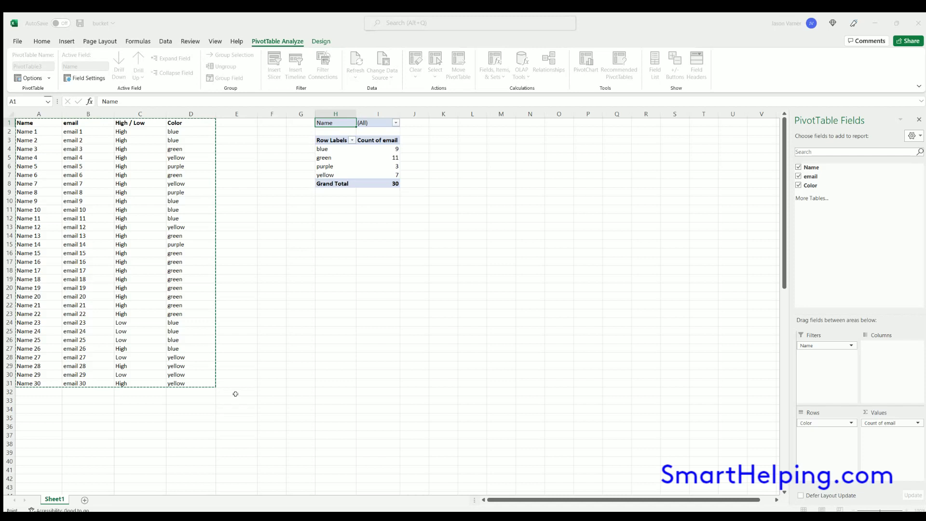
pyautogui.press('Escape')
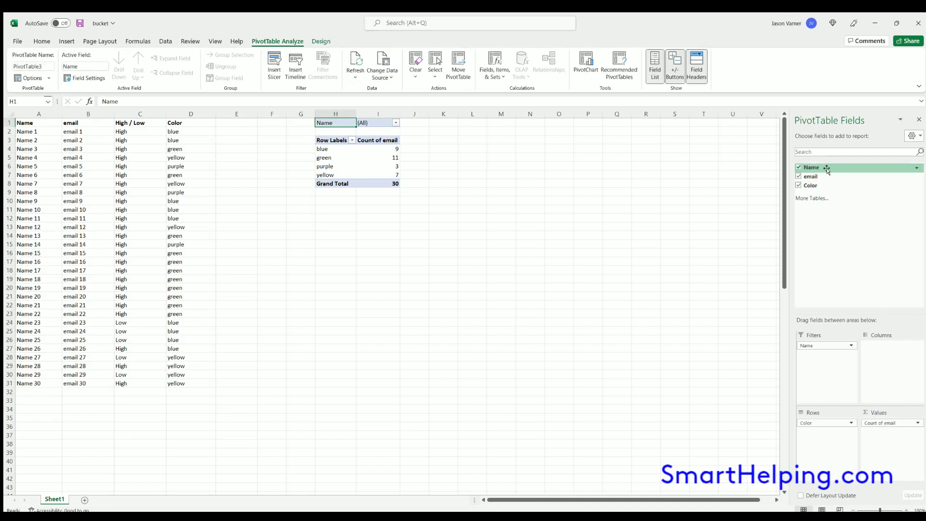
pyautogui.moveTo(827, 168); pyautogui.dragTo(804, 183)
pyautogui.click(798, 176)
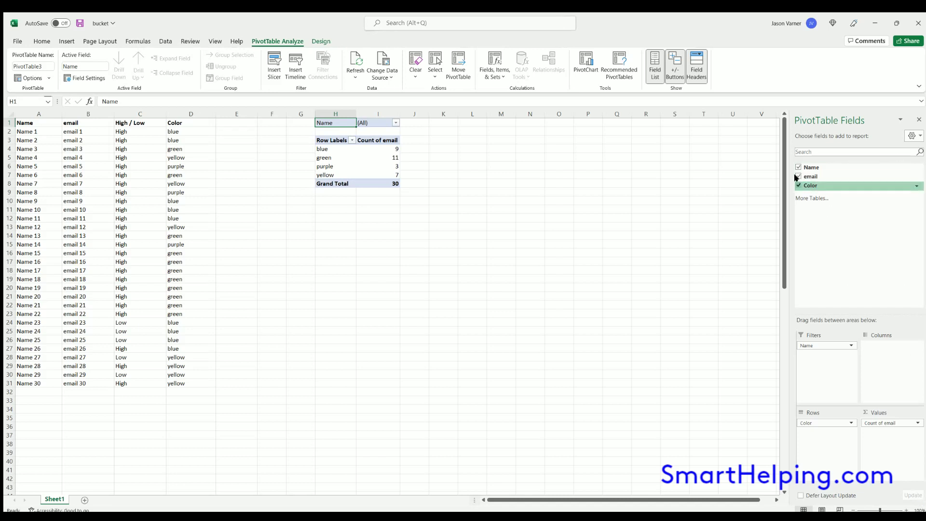
pyautogui.click(799, 185)
pyautogui.click(799, 167)
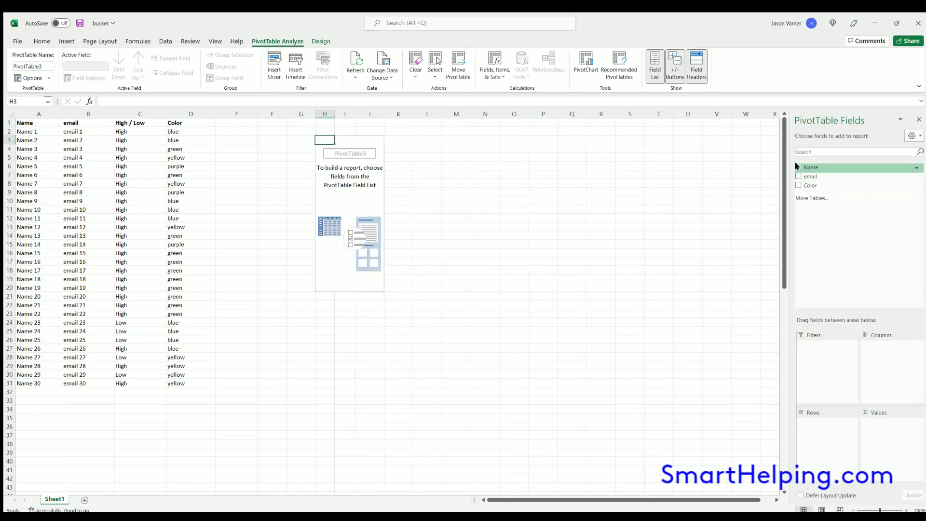
pyautogui.click(809, 198)
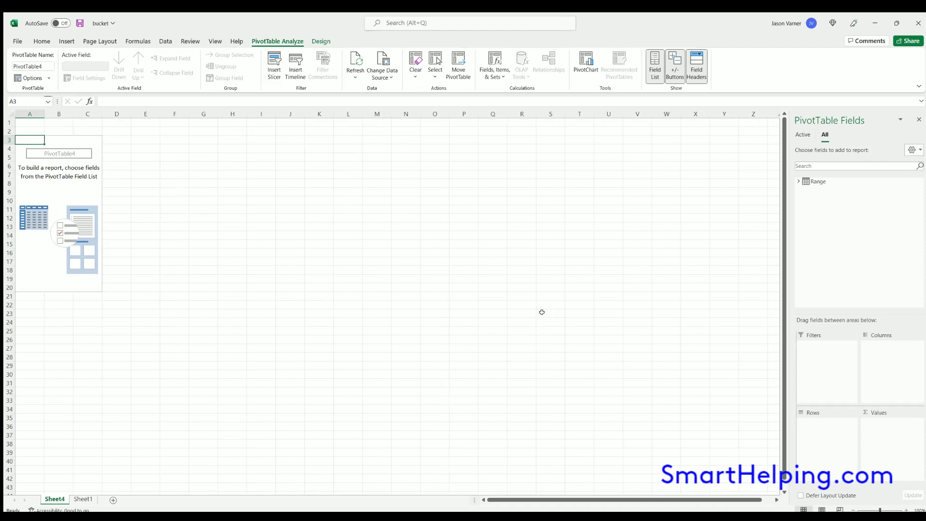
# Build PivotTable4 with email, High / Low and Color rows, dropping Name and counting High / Low
pyautogui.click(799, 181)
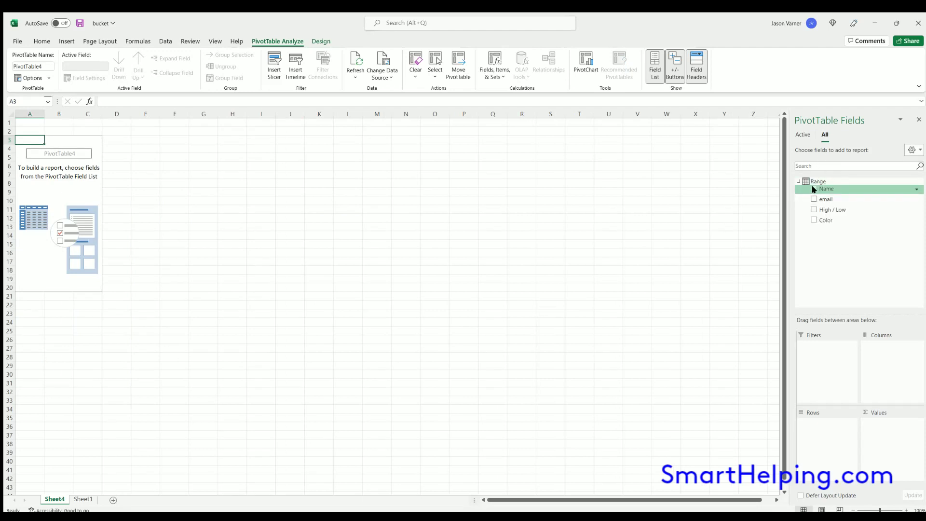
pyautogui.click(814, 188)
pyautogui.click(814, 199)
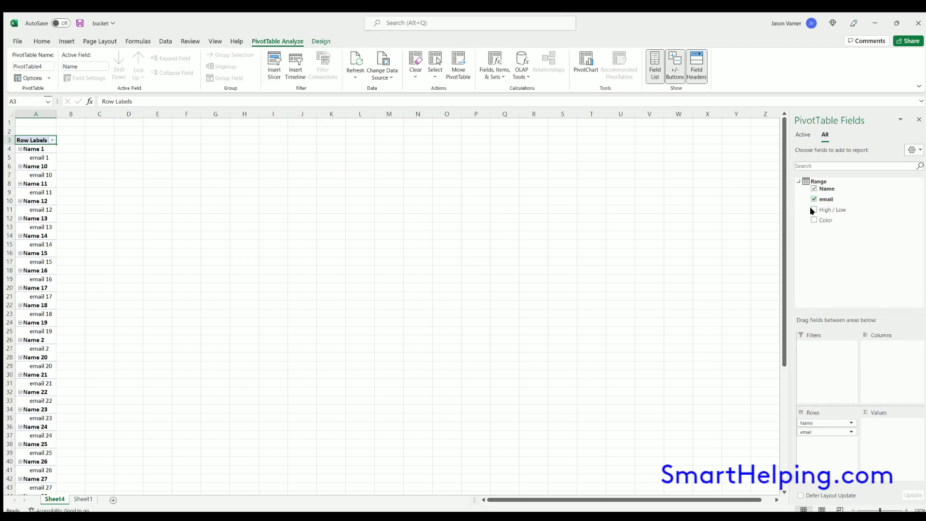
pyautogui.click(814, 210)
pyautogui.click(814, 220)
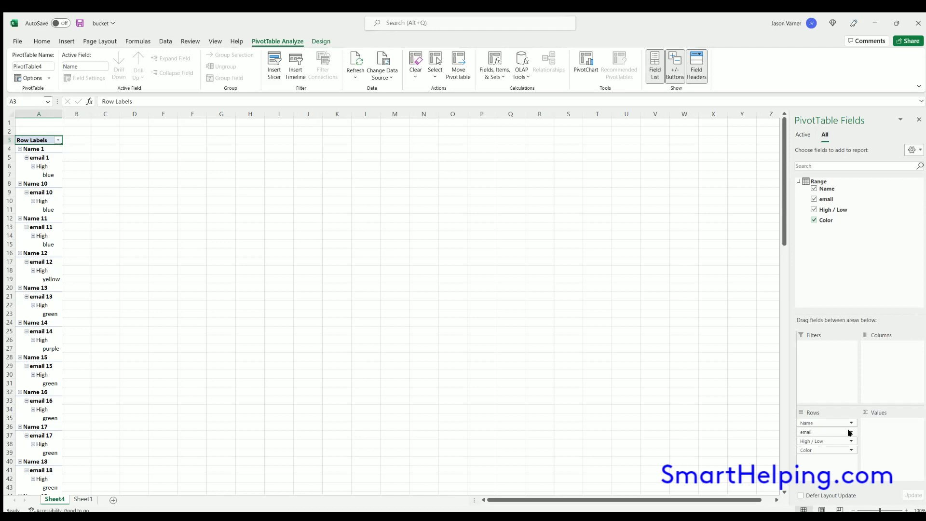
pyautogui.moveTo(849, 420); pyautogui.dragTo(877, 424)
pyautogui.click(820, 432)
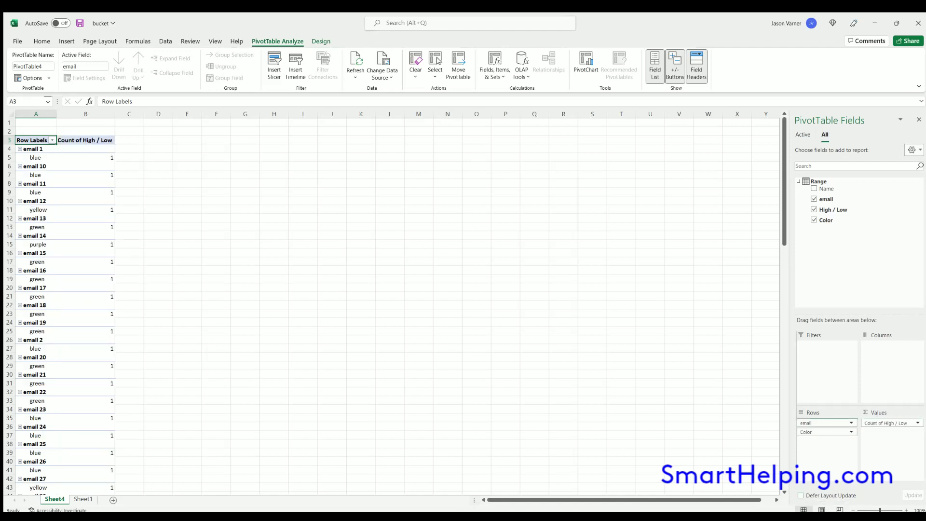
# Put High / Low at the top of Rows and count email in Values: High 25, Low 5
pyautogui.moveTo(888, 423); pyautogui.dragTo(820, 427)
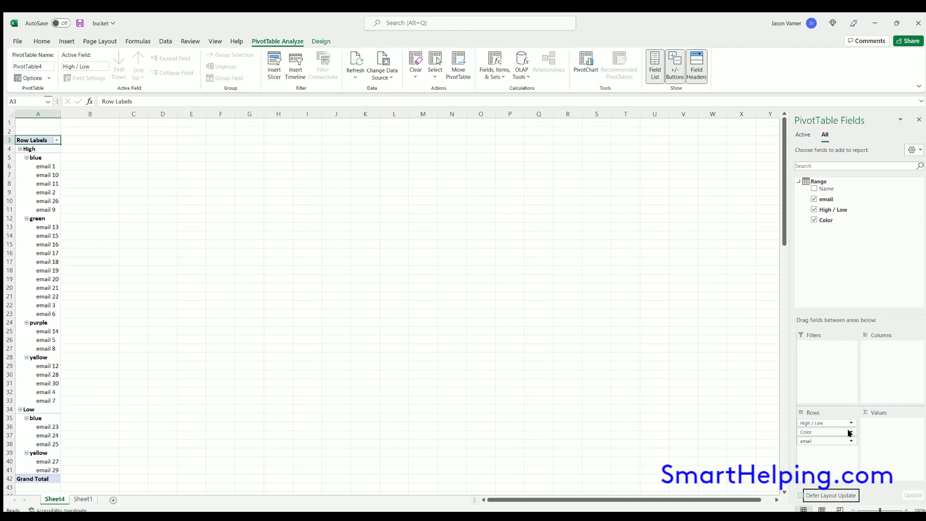
pyautogui.moveTo(820, 440); pyautogui.dragTo(888, 427)
pyautogui.moveTo(887, 426); pyautogui.dragTo(864, 430)
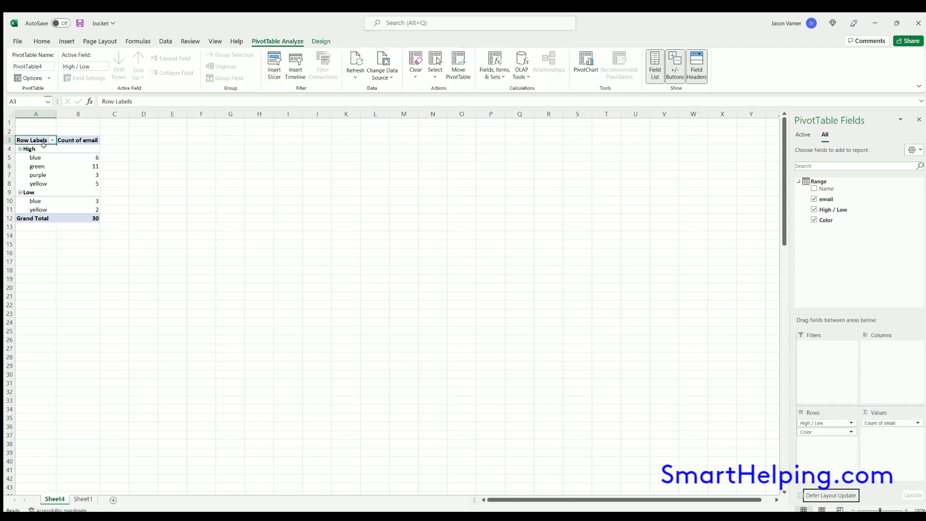
pyautogui.press('Down')
pyautogui.press('Down')
pyautogui.press('Down')
pyautogui.press('Down')
pyautogui.press('Down')
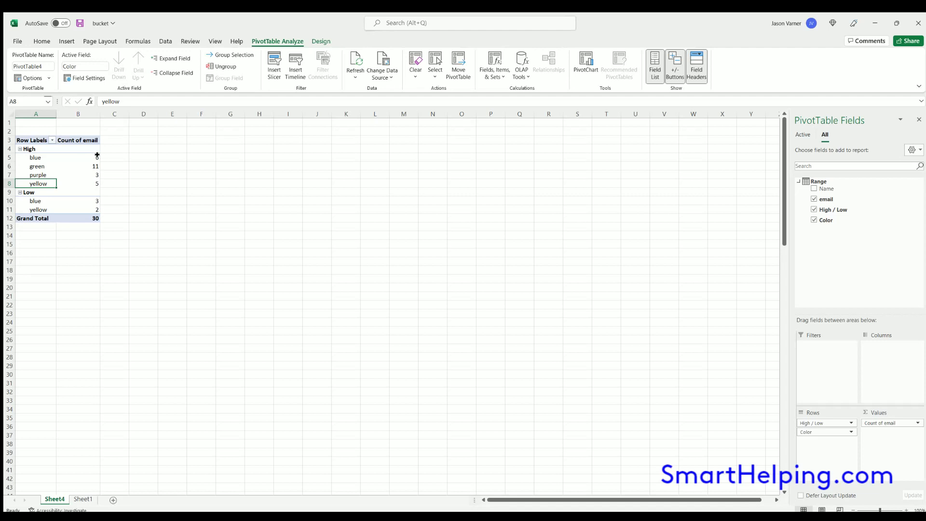
pyautogui.moveTo(97, 156); pyautogui.dragTo(91, 185)
pyautogui.click(88, 206)
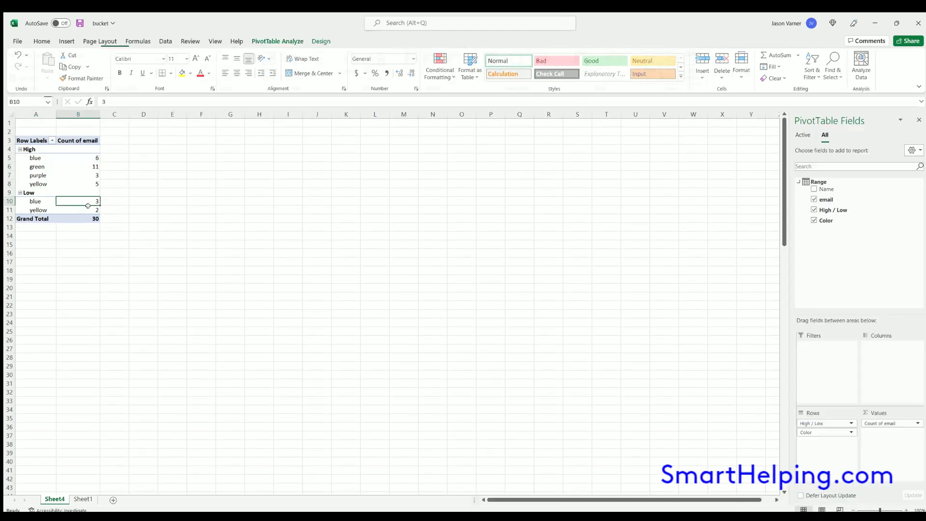
pyautogui.press('Down')
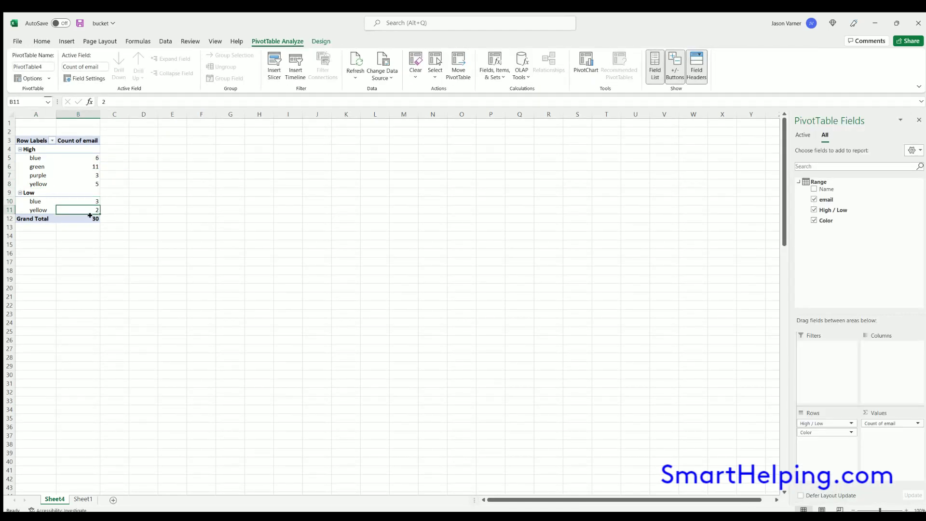
pyautogui.click(90, 216)
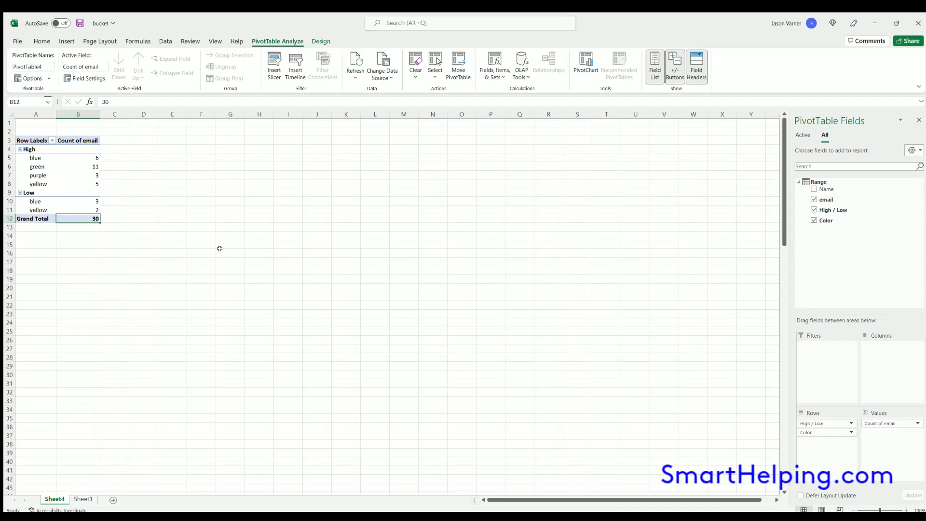
pyautogui.click(220, 249)
pyautogui.click(76, 149)
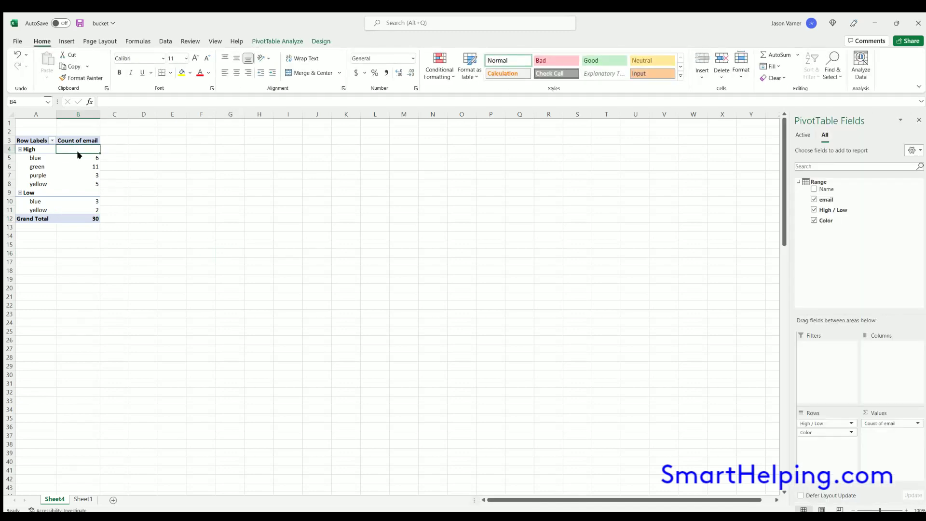
pyautogui.click(34, 139)
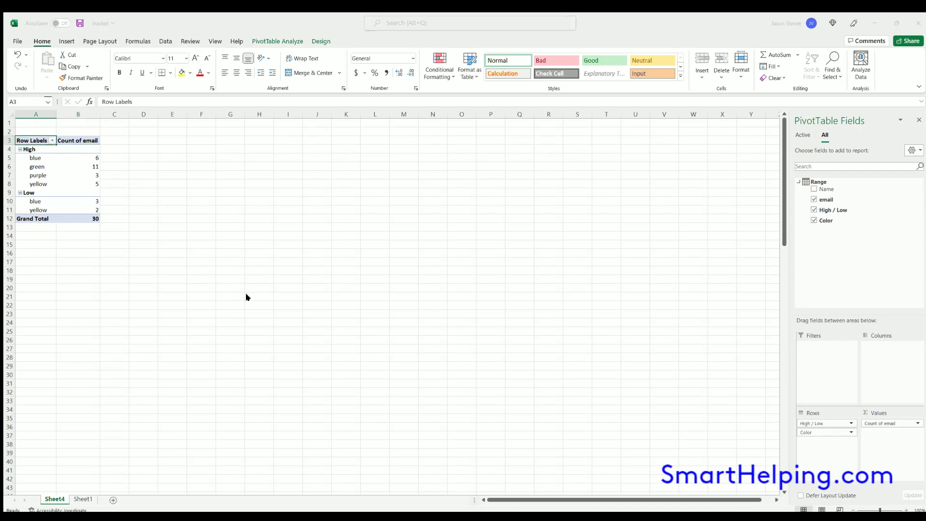
pyautogui.click(275, 296)
pyautogui.click(63, 140)
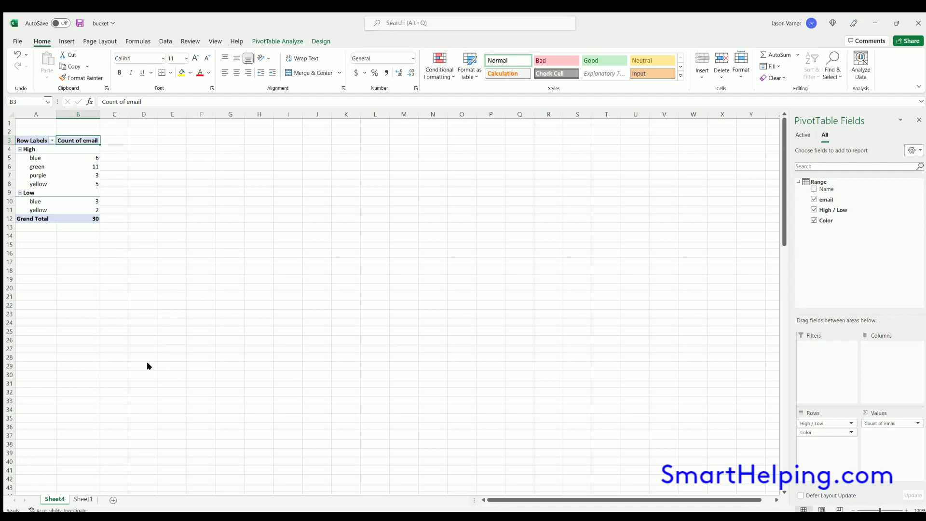
pyautogui.click(241, 319)
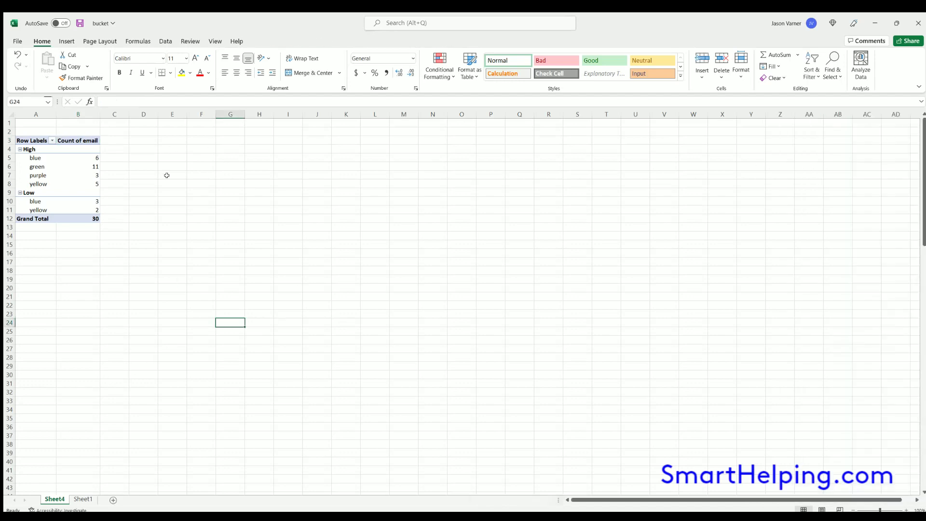
pyautogui.click(83, 501)
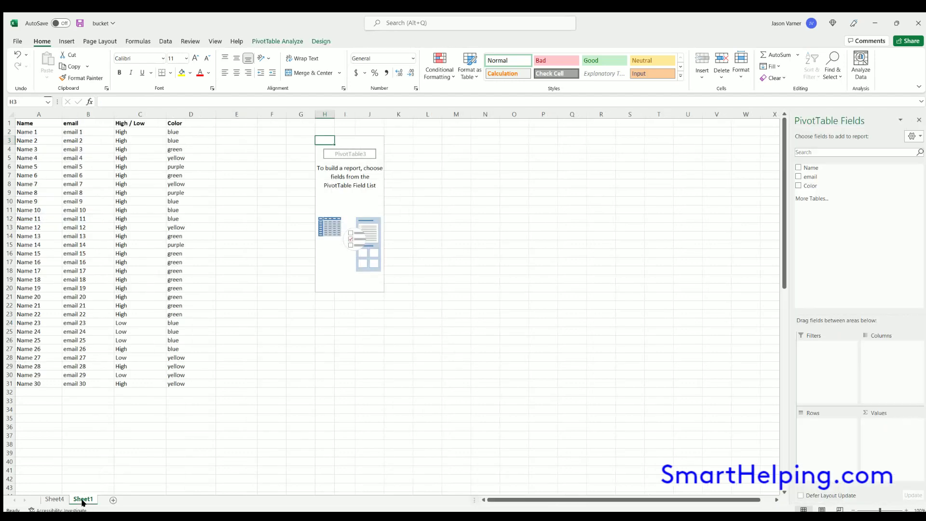
pyautogui.click(371, 138)
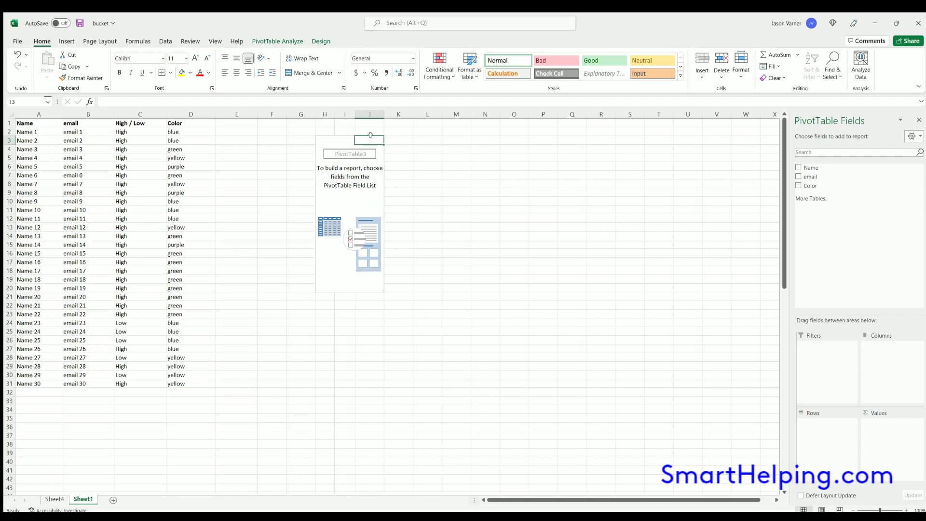
pyautogui.click(346, 139)
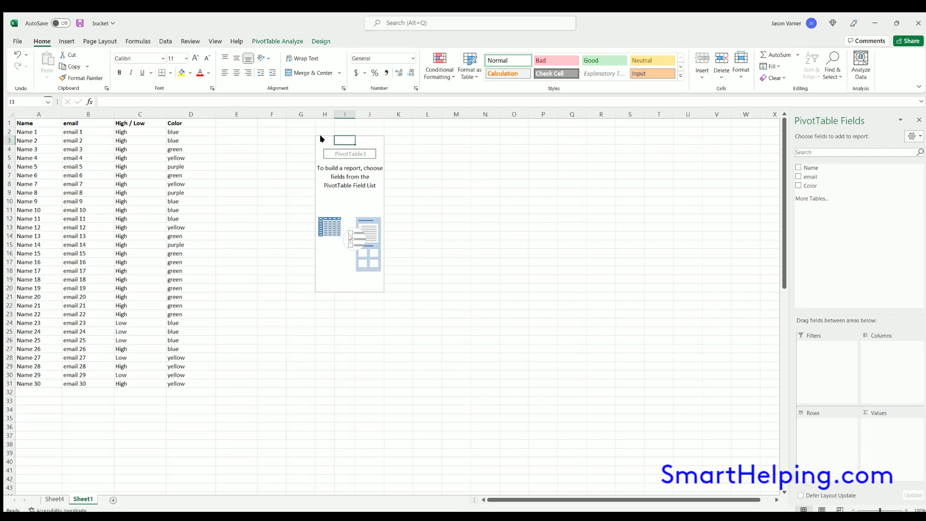
pyautogui.click(54, 500)
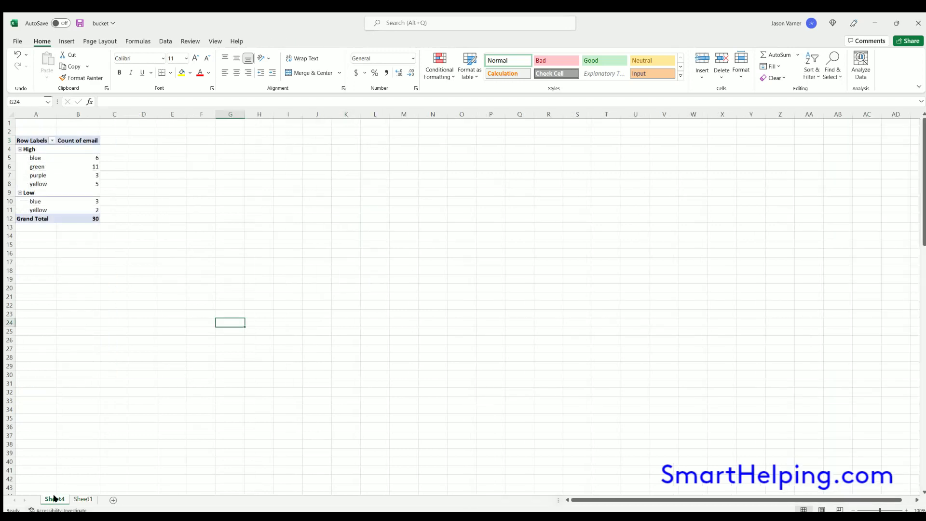
pyautogui.click(32, 158)
pyautogui.click(29, 150)
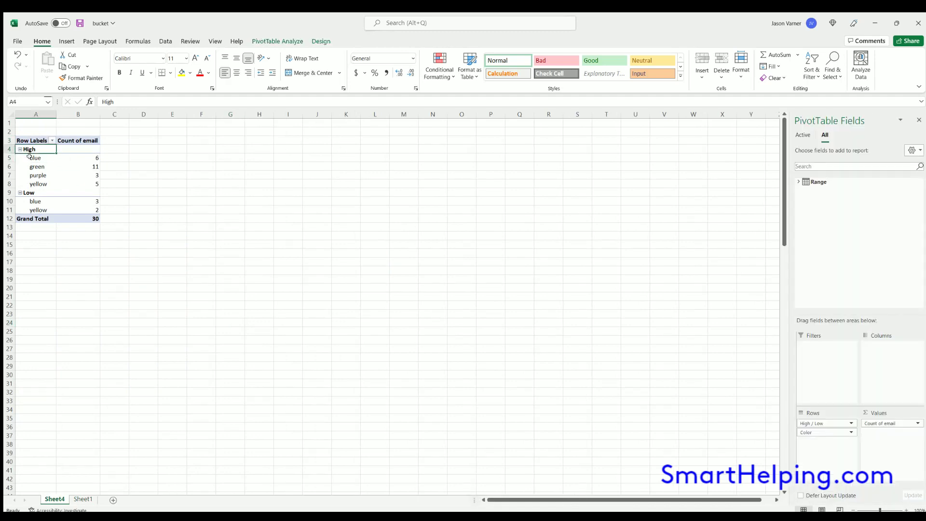
pyautogui.click(29, 156)
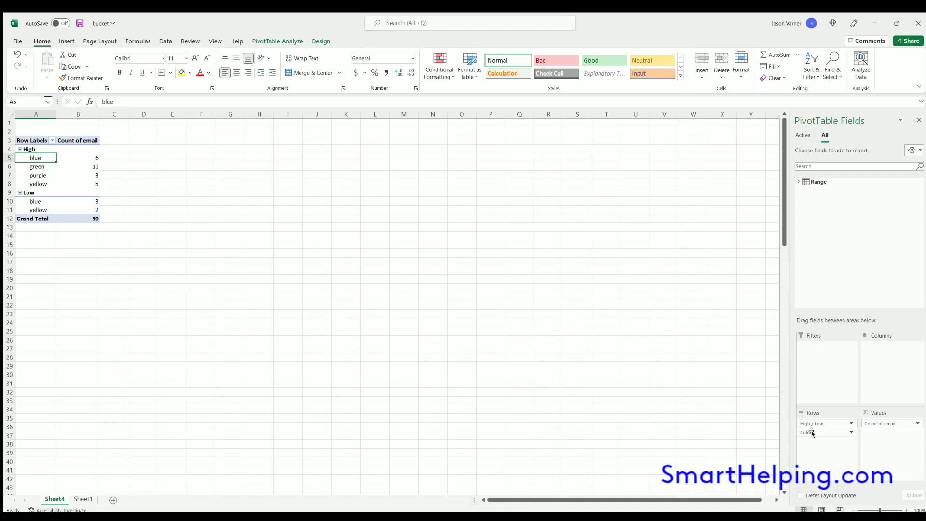
# Order the rows as Color above High / Low and move email into Filters, dropping its count
pyautogui.moveTo(812, 433)
pyautogui.mouseDown()
pyautogui.moveTo(816, 444)
pyautogui.moveTo(813, 420)
pyautogui.mouseUp()
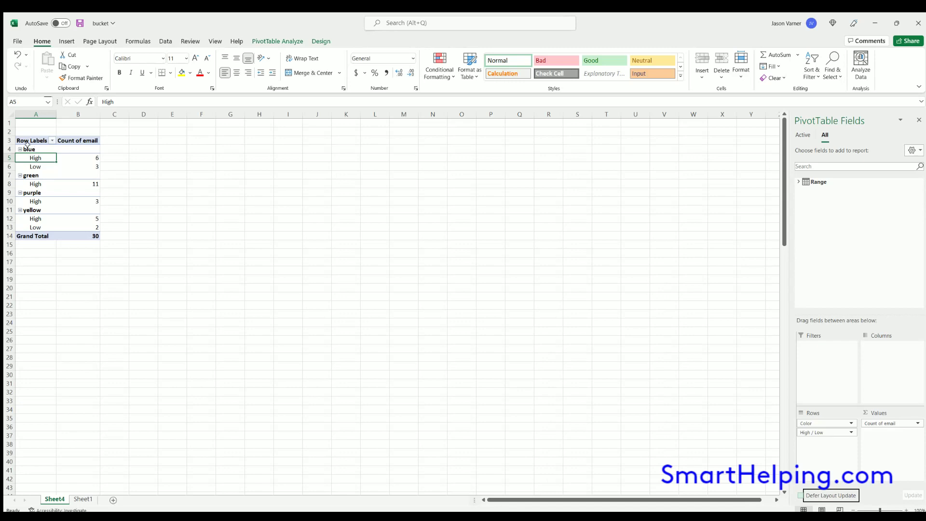
pyautogui.click(84, 165)
pyautogui.click(55, 183)
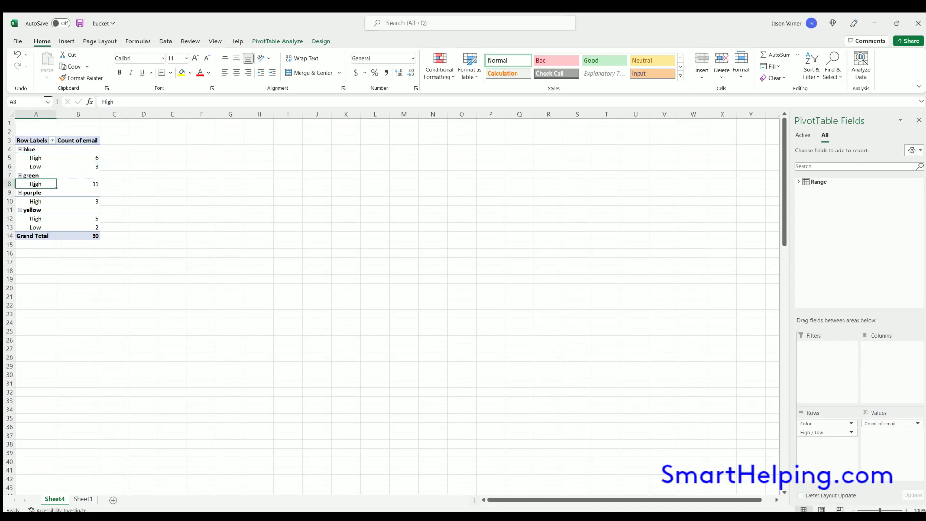
pyautogui.moveTo(56, 188); pyautogui.dragTo(60, 208)
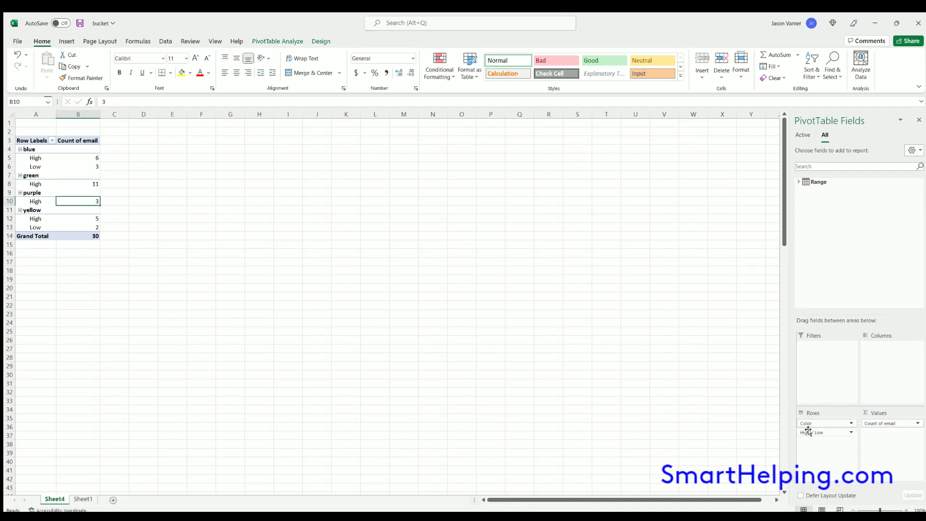
pyautogui.moveTo(815, 432)
pyautogui.mouseDown()
pyautogui.moveTo(808, 417)
pyautogui.moveTo(815, 433)
pyautogui.mouseUp()
pyautogui.moveTo(890, 424); pyautogui.dragTo(824, 375)
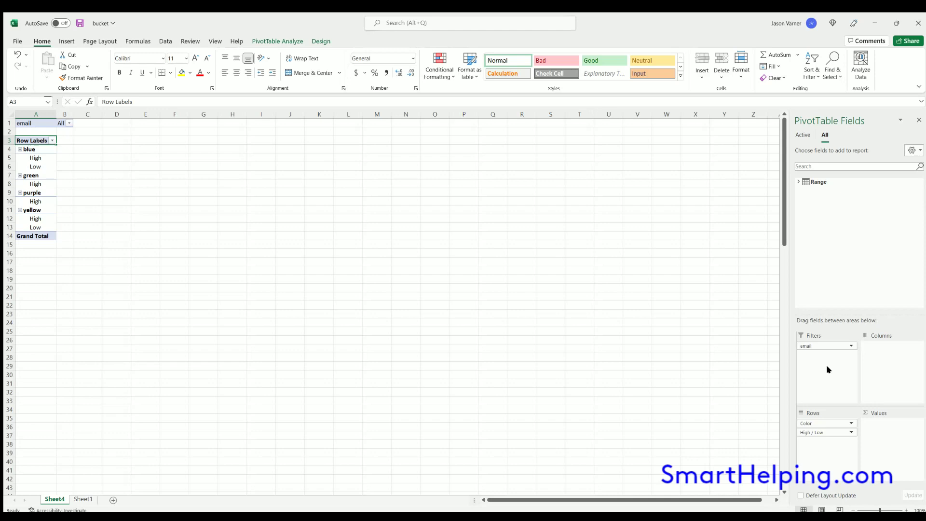
# On Sheet1, add the header 'Value' in cell E1 beside the source data
pyautogui.click(798, 182)
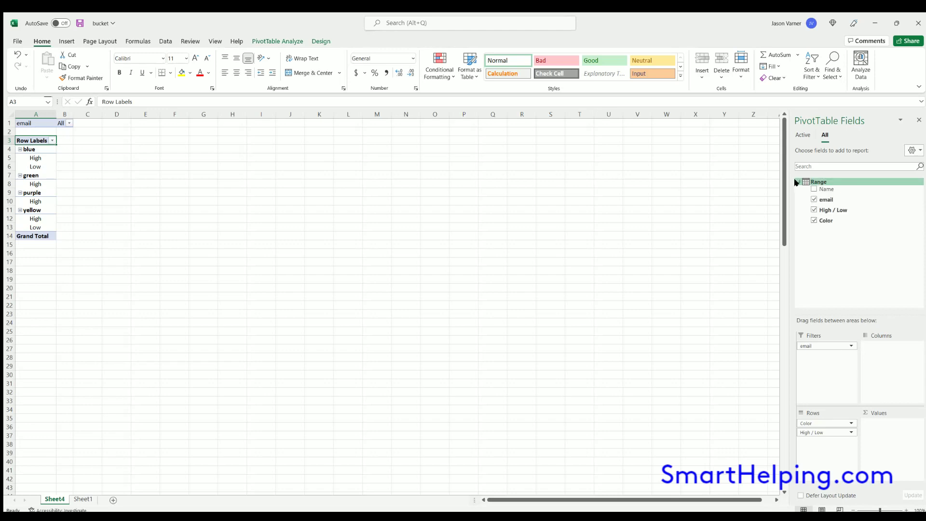
pyautogui.click(797, 182)
pyautogui.click(144, 279)
pyautogui.click(82, 500)
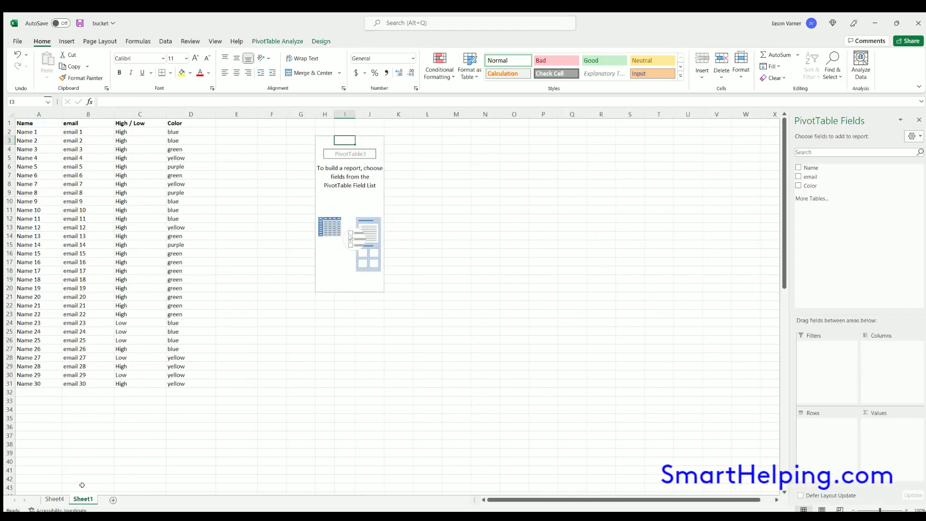
pyautogui.click(232, 122)
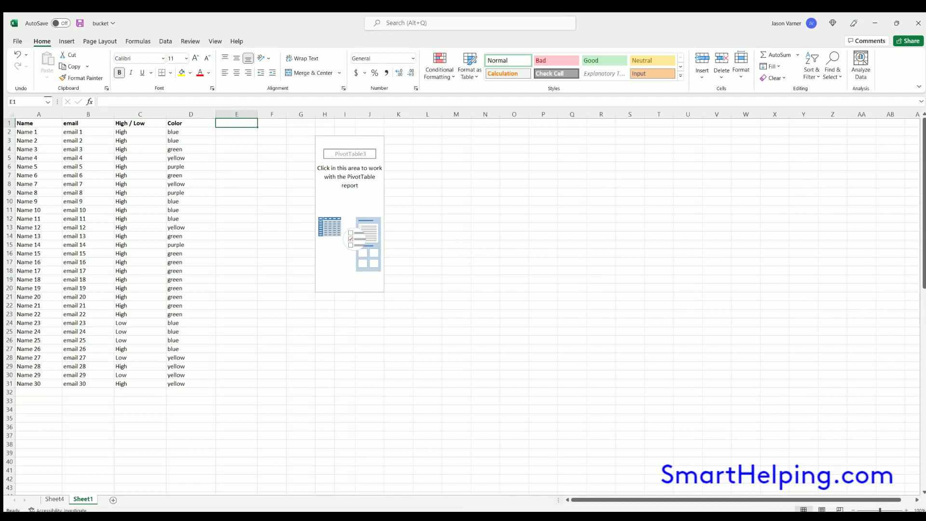
pyautogui.write('Value')
pyautogui.press('Return')
# Enter 44, 23, 222, 2, 2, 33, 3, 4 and 22 down the Value column from E2
pyautogui.write('44')
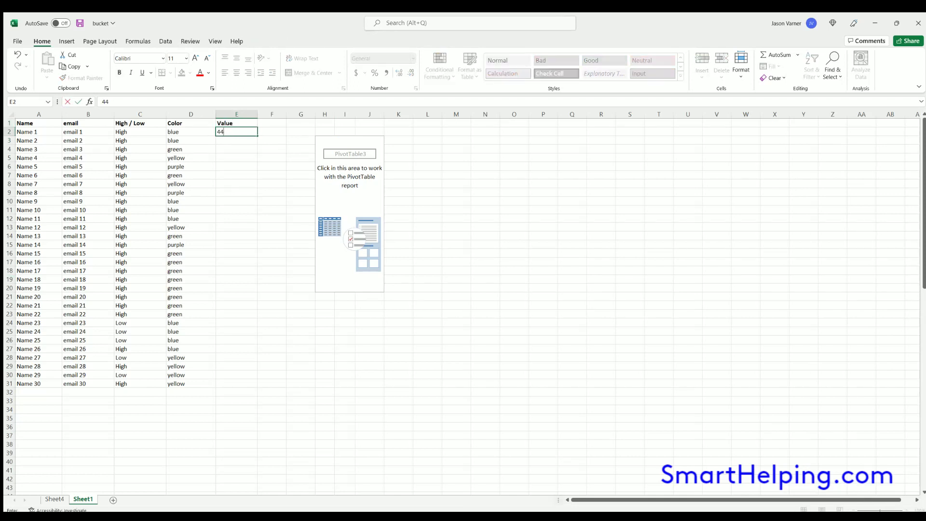
pyautogui.press('Return')
pyautogui.write('23')
pyautogui.press('Return')
pyautogui.write('222')
pyautogui.press('Return')
pyautogui.write('2')
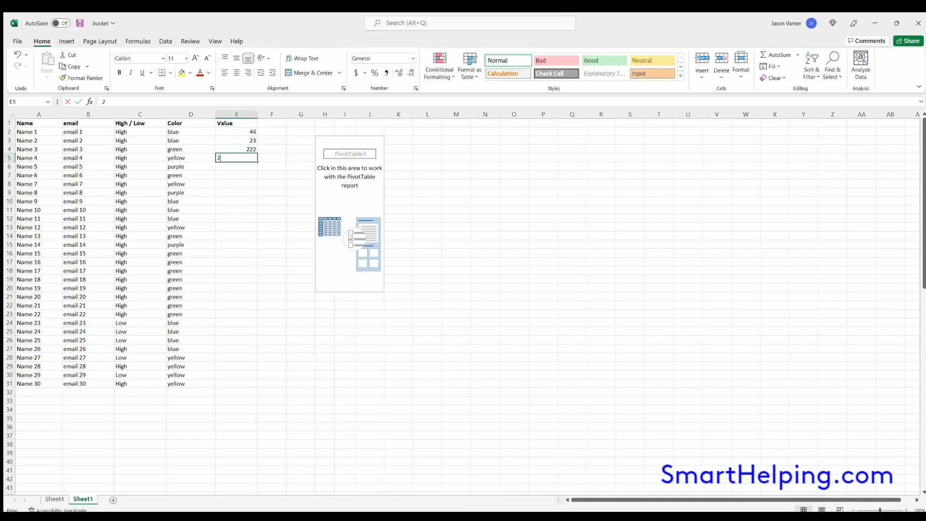
pyautogui.press('Return')
pyautogui.write('2')
pyautogui.press('Return')
pyautogui.write('2 33')
pyautogui.press('Return')
pyautogui.write('3')
pyautogui.press('Return')
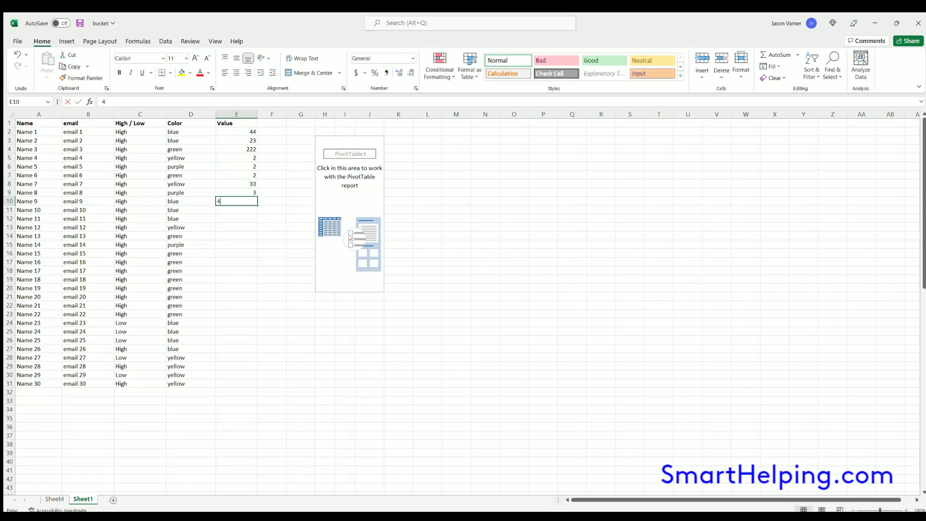
pyautogui.write('4')
pyautogui.press('Return')
pyautogui.write('22')
pyautogui.press('Return')
# Continue the Value column with 22, 2, 11, 123, then runs of 3, 23 and 2
pyautogui.write('22')
pyautogui.press('Return')
pyautogui.write('22')
pyautogui.press('Return')
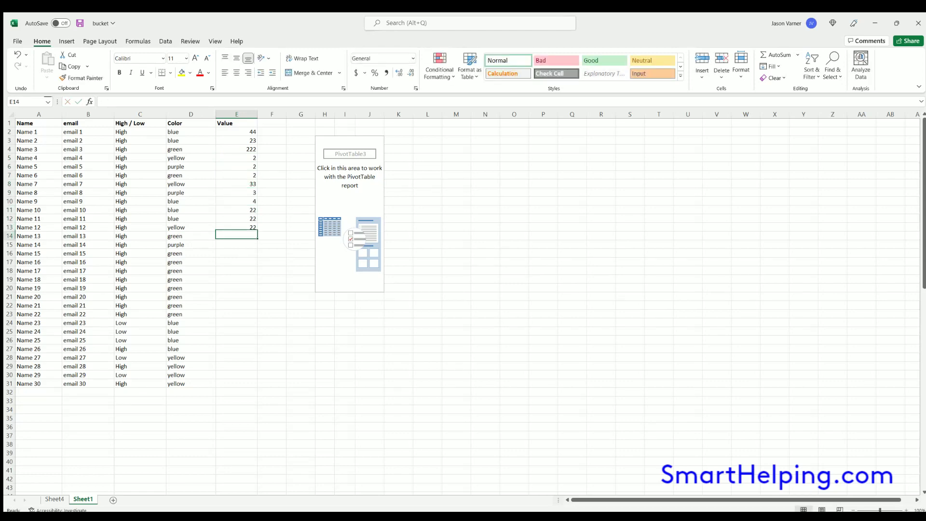
pyautogui.write('2')
pyautogui.press('Return')
pyautogui.press('Return')
pyautogui.write('22')
pyautogui.press('Return')
pyautogui.press('Up')
pyautogui.press('Up')
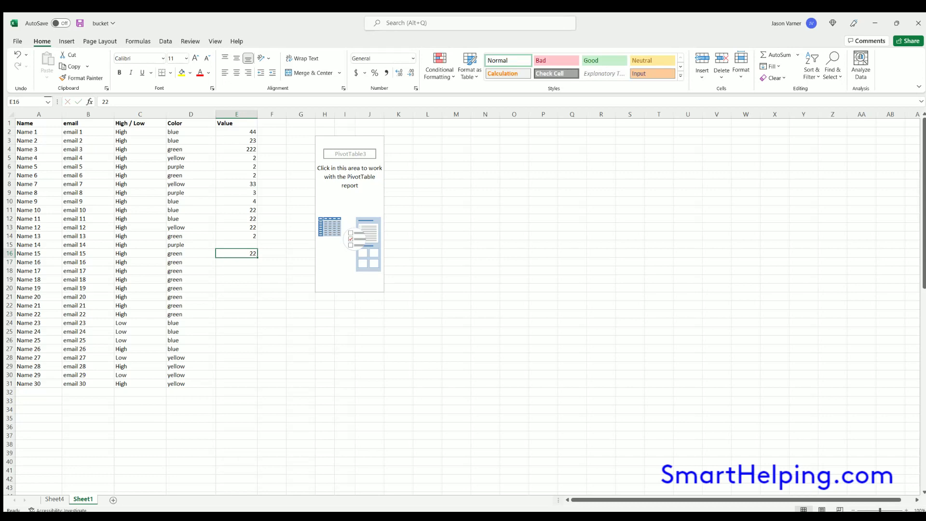
pyautogui.write('11')
pyautogui.press('Return')
pyautogui.press('Return')
pyautogui.write('123')
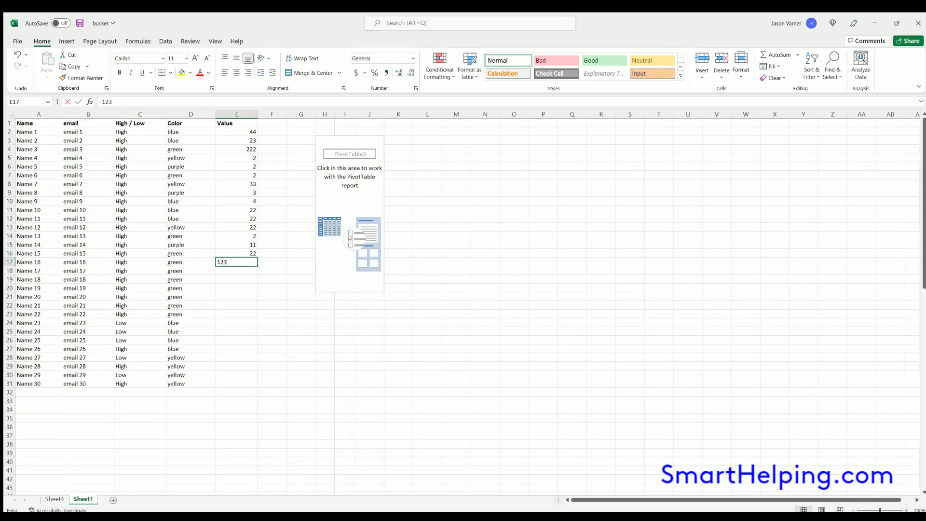
pyautogui.press('Return')
pyautogui.write('2')
pyautogui.press('Return')
pyautogui.write('3 ')
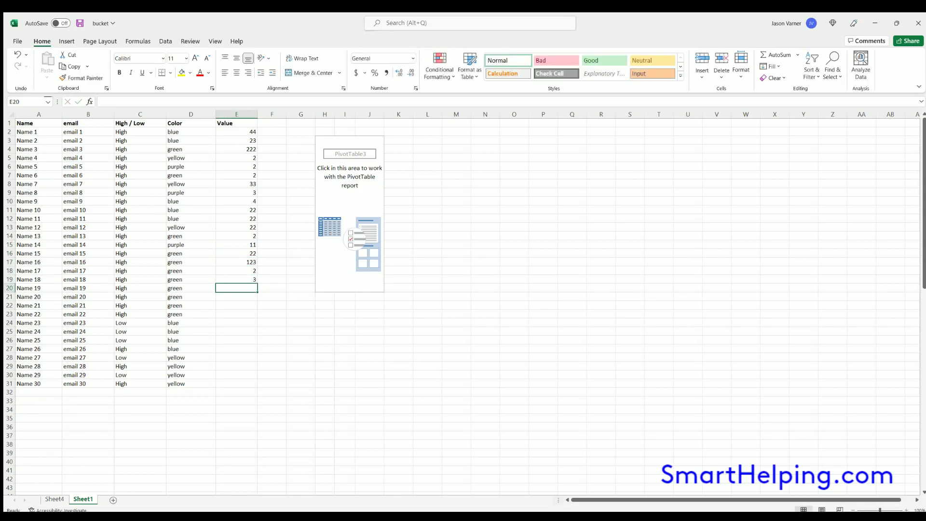
pyautogui.write('3 3 3 3 3 2 23 23 23 23 2 2')
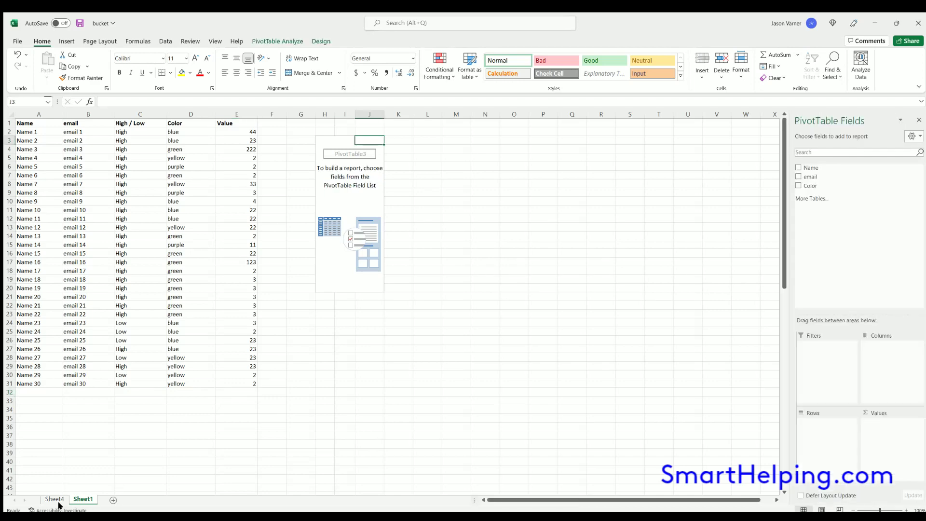
# Change PivotTable3's data source to A1:E31 so High / Low and Value become fields
pyautogui.click(55, 499)
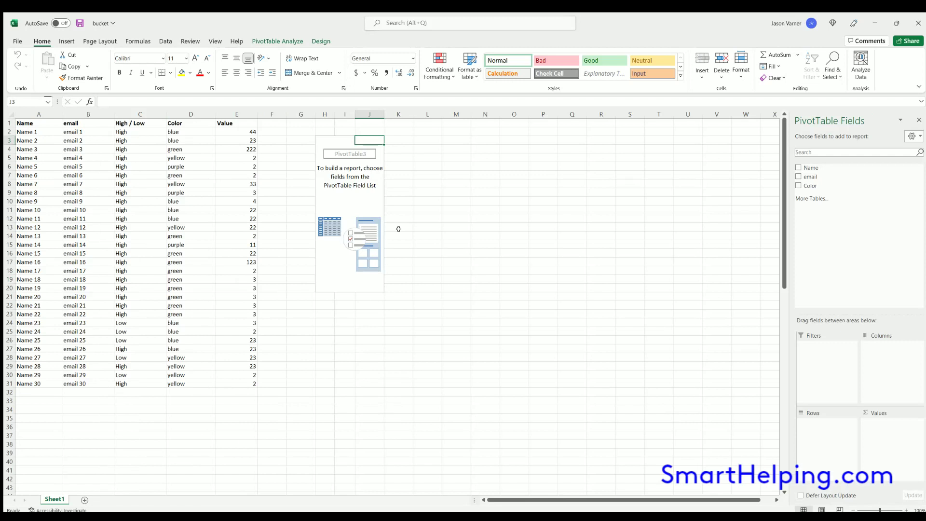
pyautogui.click(363, 210)
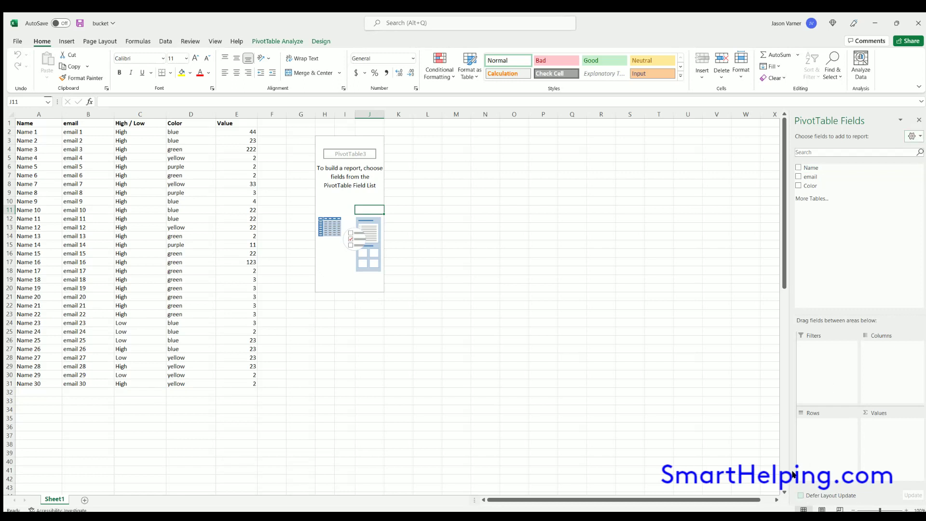
pyautogui.click(293, 38)
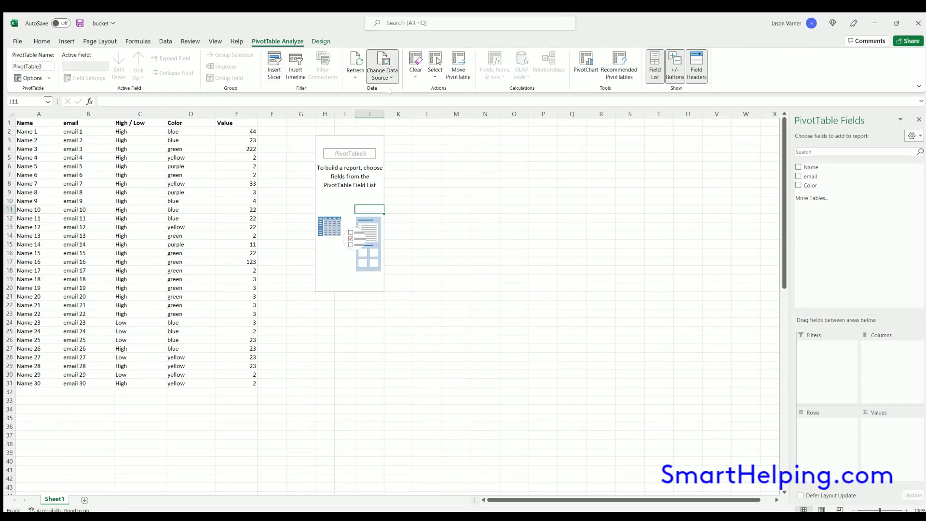
pyautogui.click(384, 72)
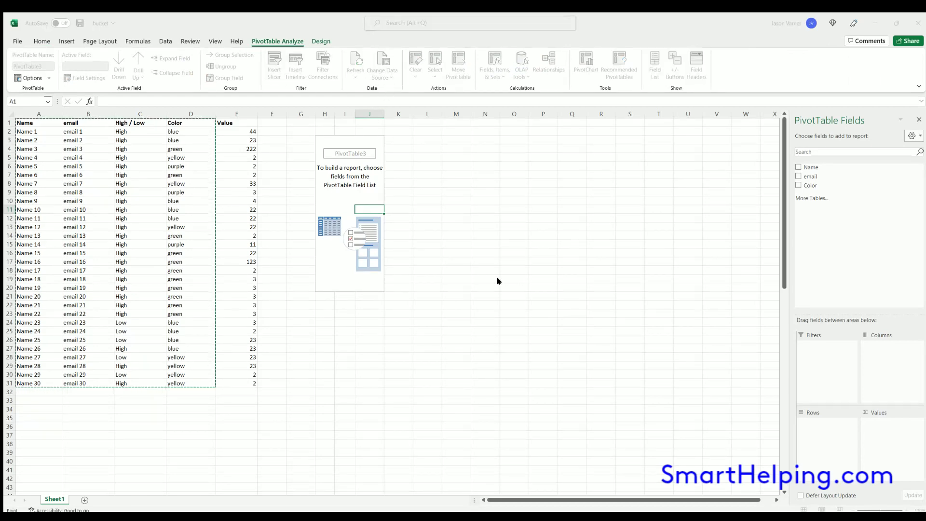
pyautogui.moveTo(24, 123); pyautogui.dragTo(230, 384)
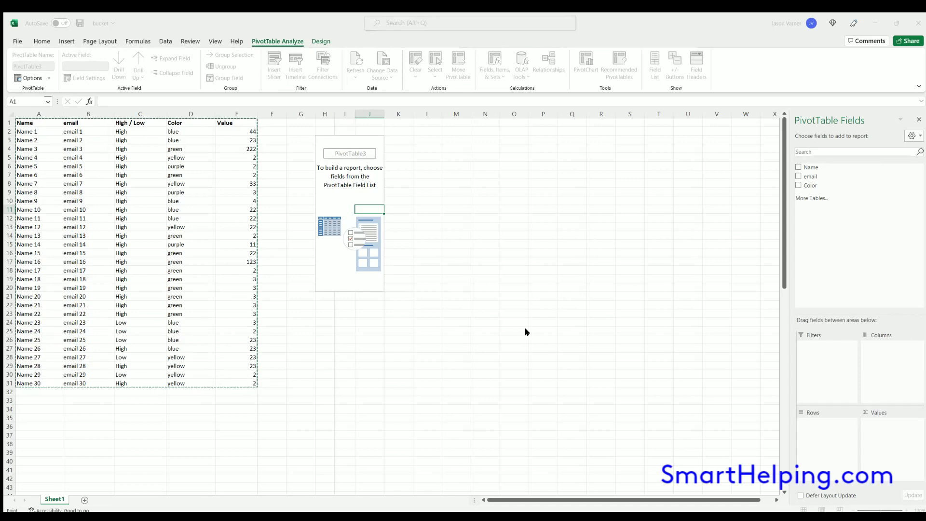
pyautogui.press('Return')
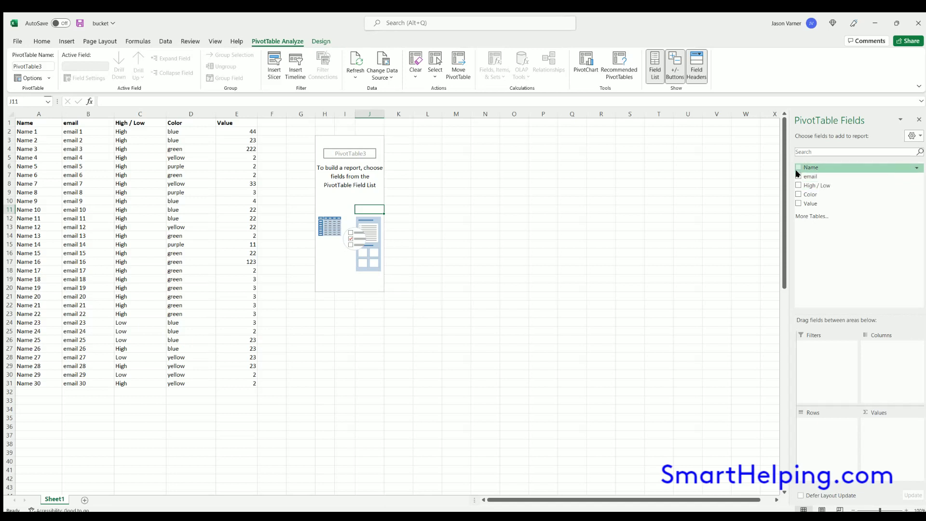
# Add email, High / Low, Color and Value, moving email into Values as a count
pyautogui.click(798, 176)
pyautogui.click(798, 185)
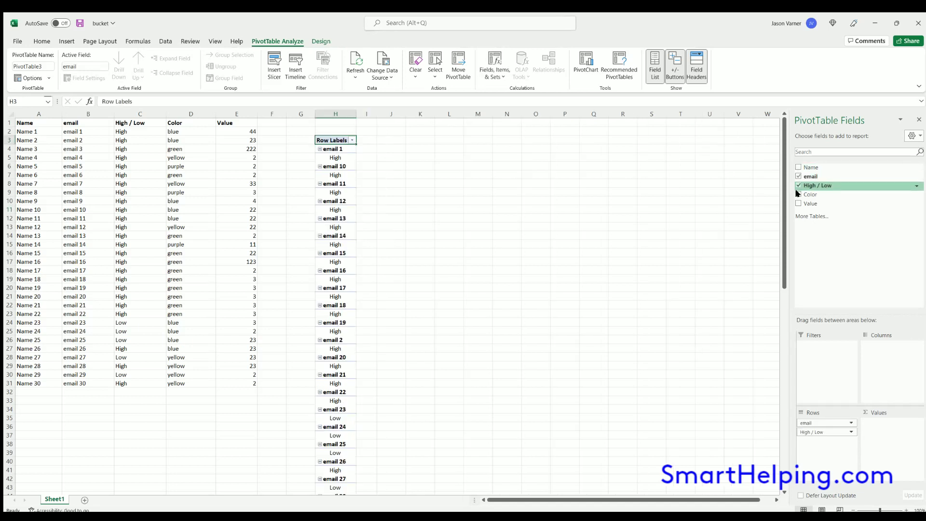
pyautogui.click(798, 194)
pyautogui.click(797, 203)
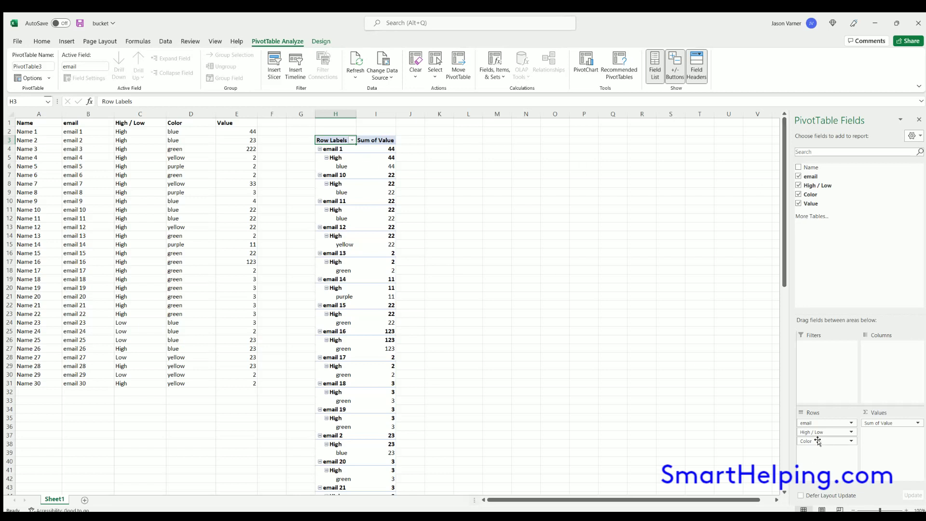
pyautogui.moveTo(826, 422); pyautogui.dragTo(882, 416)
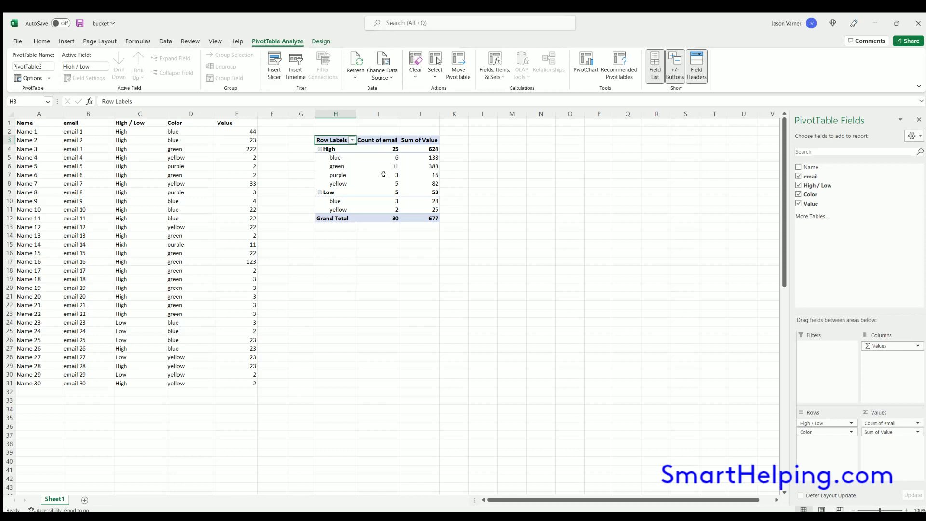
# Check the High group's colour counts, blue 6 and green 11, against the source emails
pyautogui.click(328, 147)
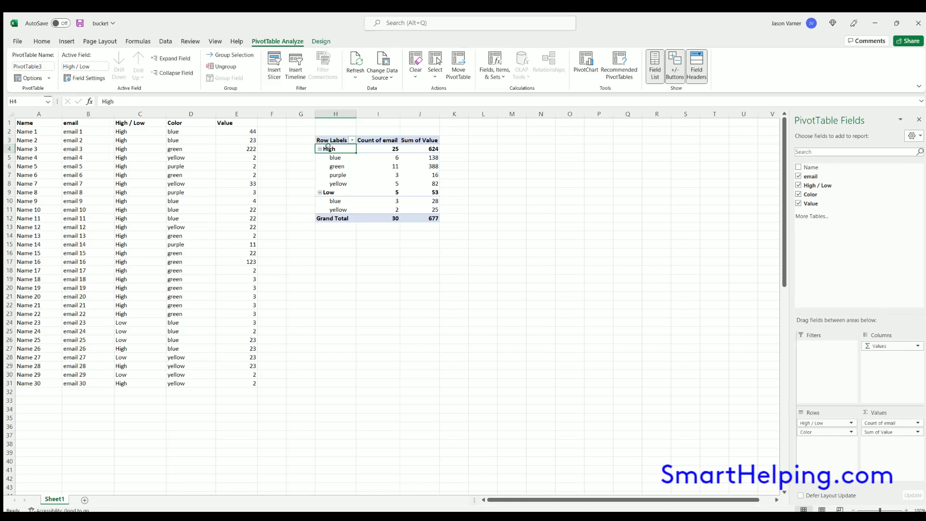
pyautogui.click(340, 157)
pyautogui.click(338, 166)
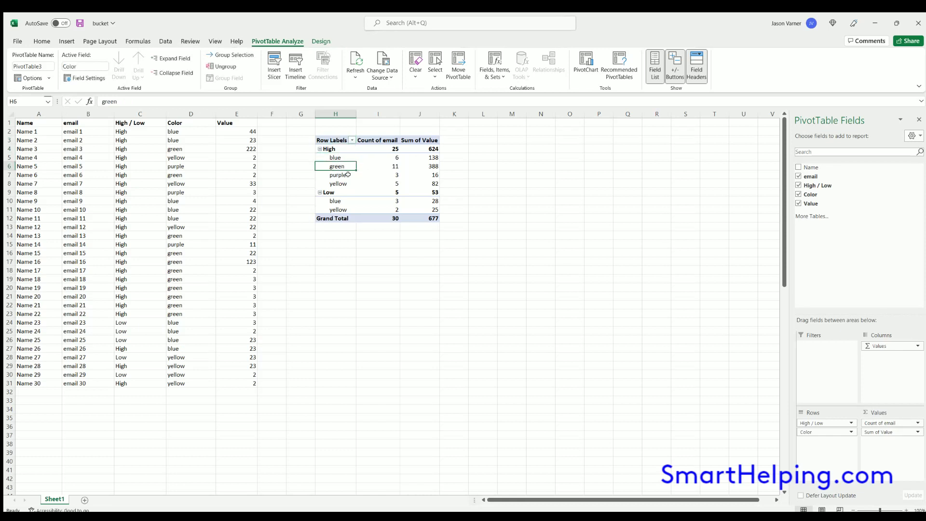
pyautogui.click(337, 184)
pyautogui.click(388, 159)
pyautogui.click(388, 166)
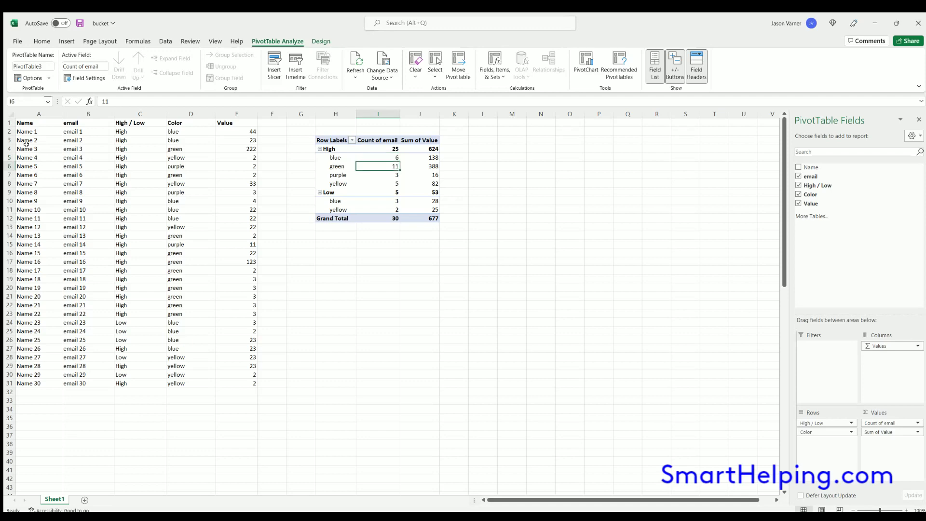
pyautogui.moveTo(70, 130); pyautogui.dragTo(72, 218)
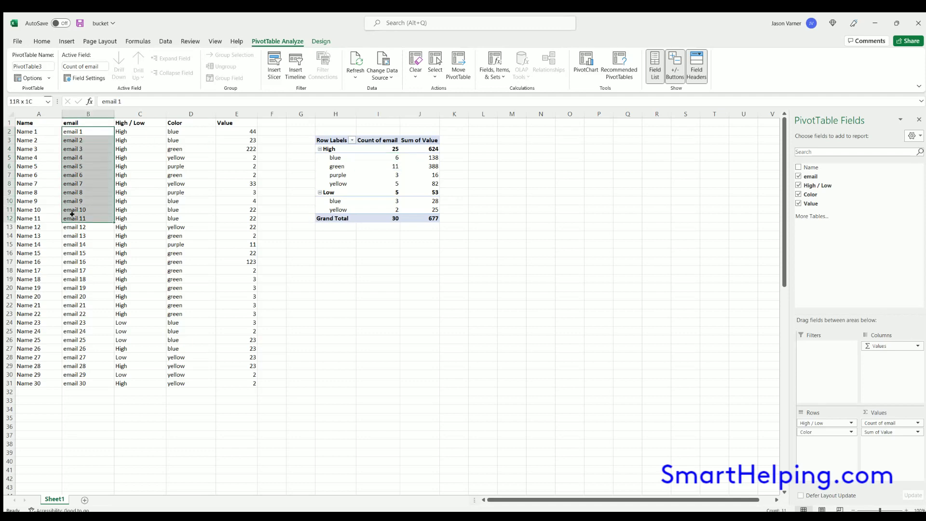
# Verify the blue 6, green 11 and Low yellow 2 counts and the Value sum against column E
pyautogui.click(394, 156)
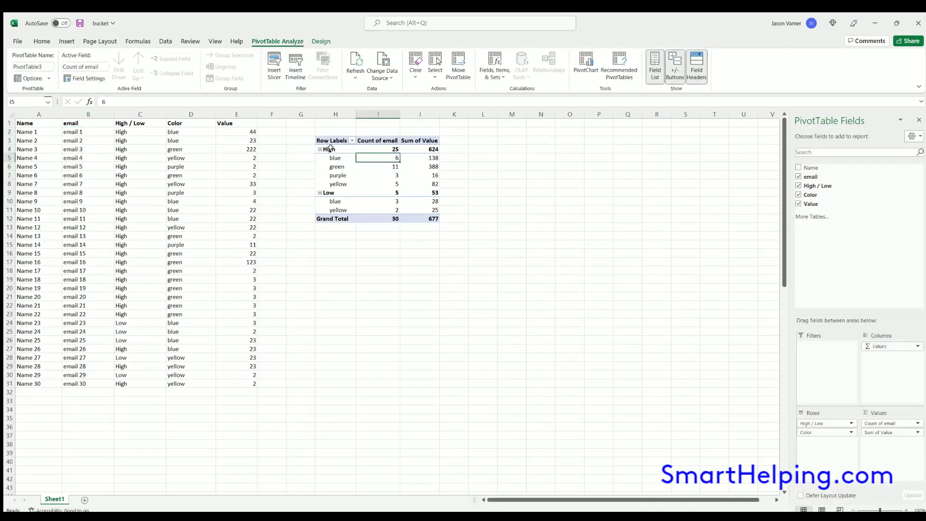
pyautogui.click(392, 166)
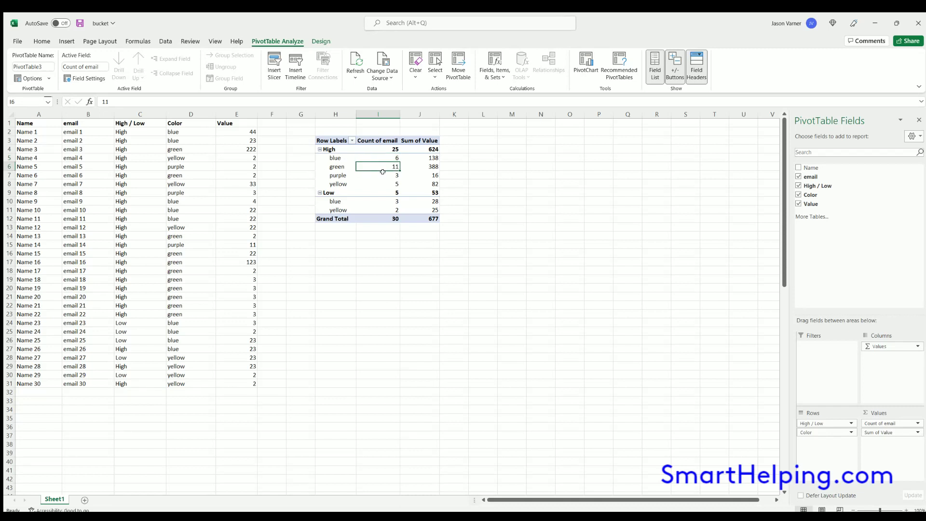
pyautogui.click(391, 209)
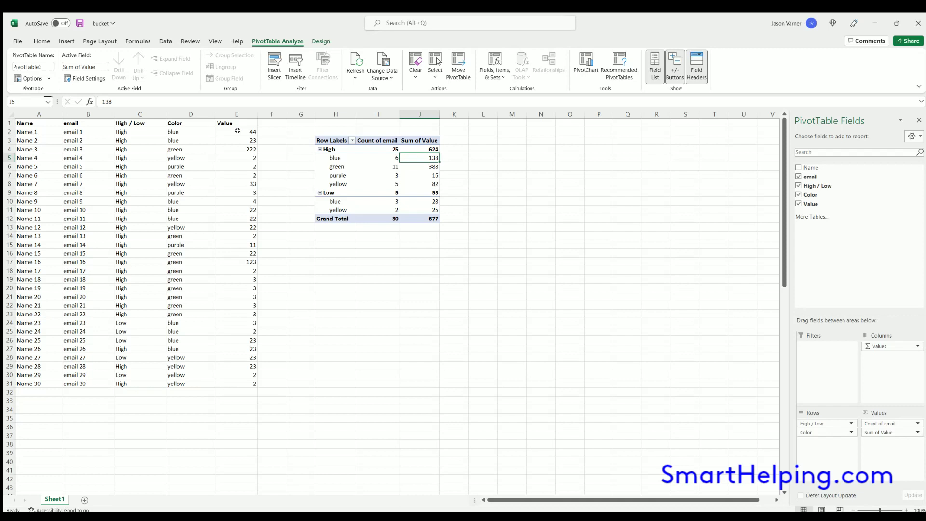
pyautogui.moveTo(236, 131); pyautogui.dragTo(237, 331)
pyautogui.click(425, 154)
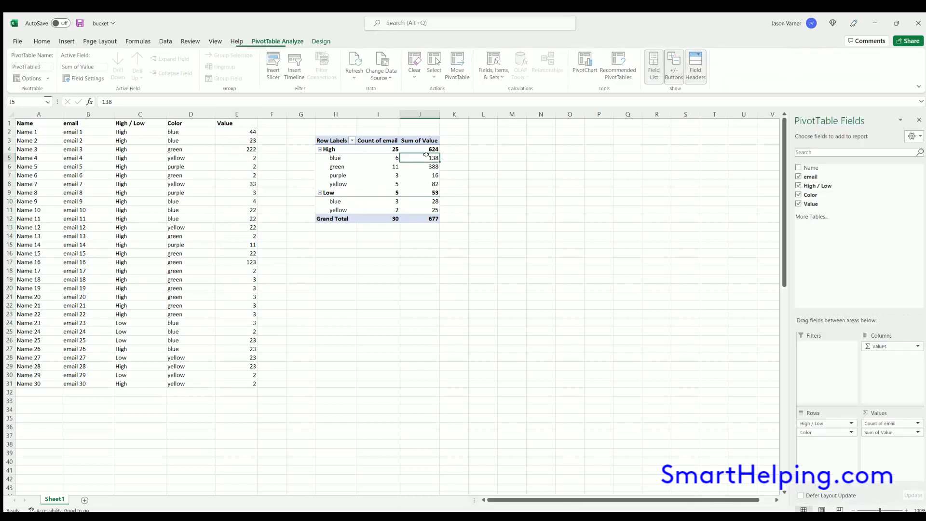
pyautogui.click(341, 158)
pyautogui.click(396, 155)
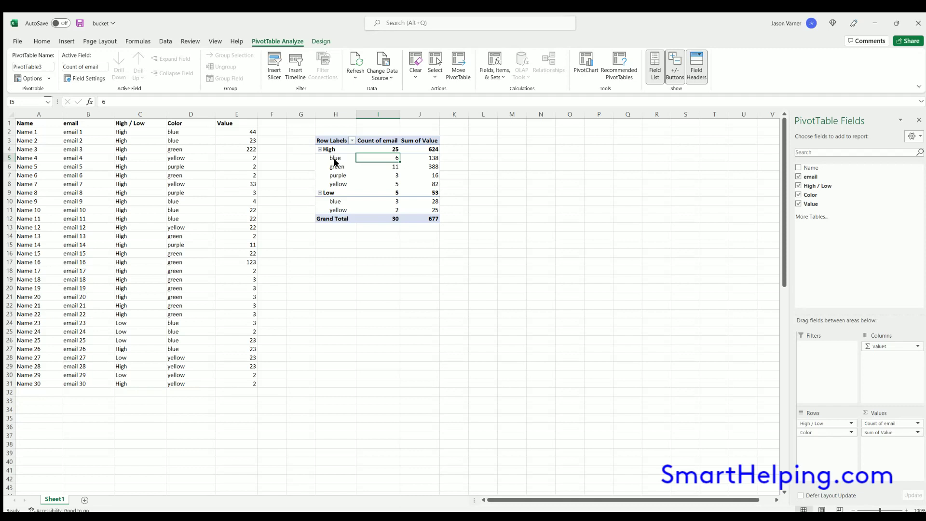
pyautogui.moveTo(236, 113); pyautogui.dragTo(39, 114)
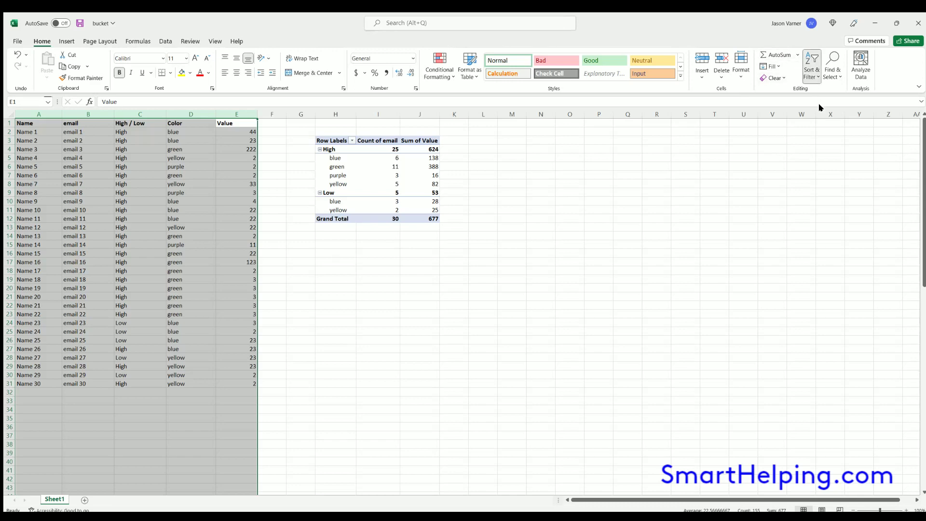
# Filter the source table to High blue to check its Value sum, then undo both filters
pyautogui.click(673, 268)
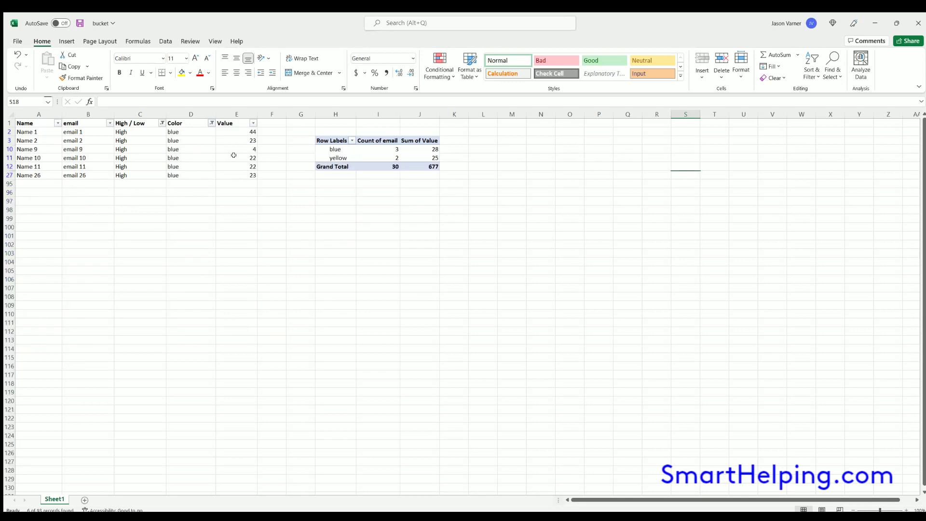
pyautogui.moveTo(237, 128); pyautogui.dragTo(237, 175)
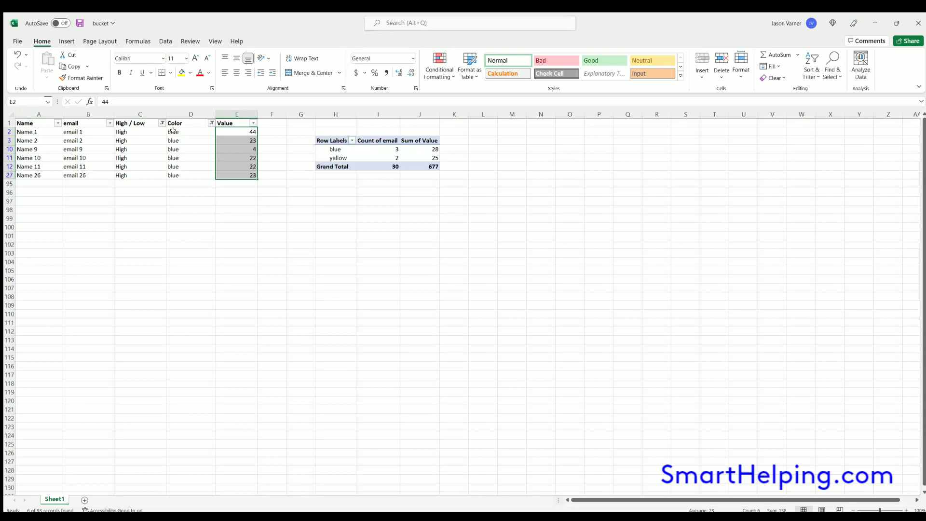
pyautogui.click(17, 55)
pyautogui.click(17, 55)
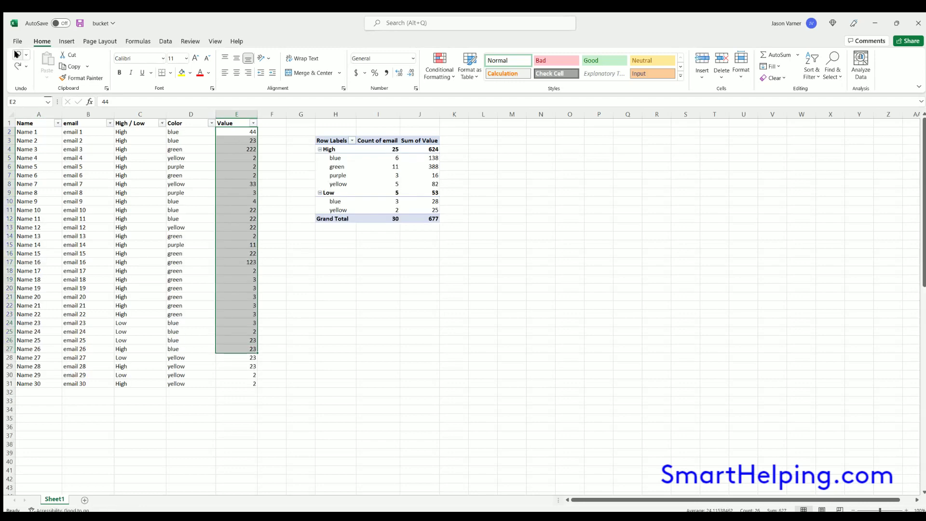
pyautogui.click(389, 155)
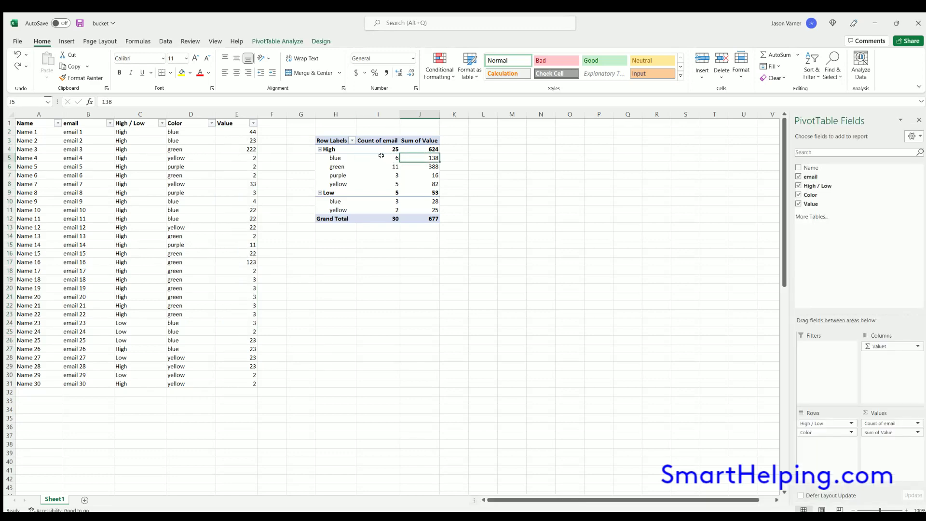
# Widen PivotTable columns J (Sum of Value) and I (Count of email)
pyautogui.click(420, 153)
pyautogui.click(603, 244)
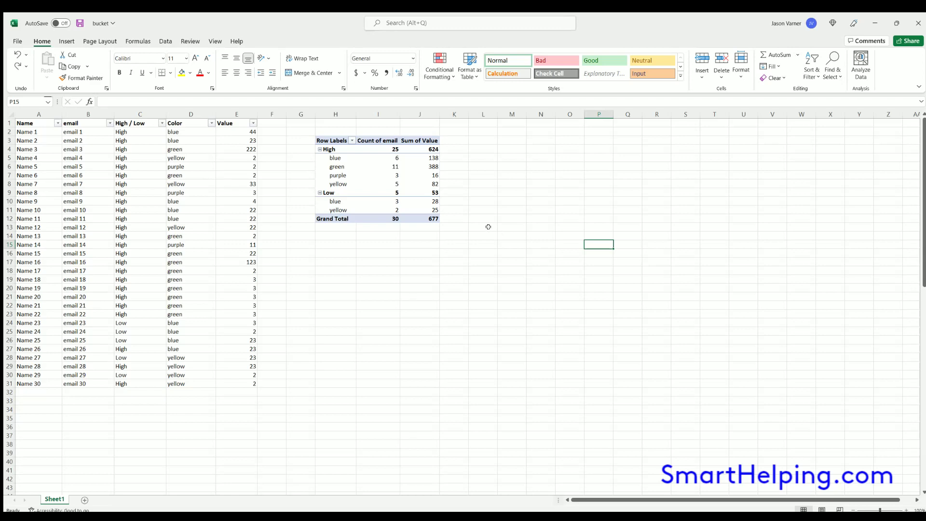
pyautogui.moveTo(439, 114); pyautogui.dragTo(457, 114)
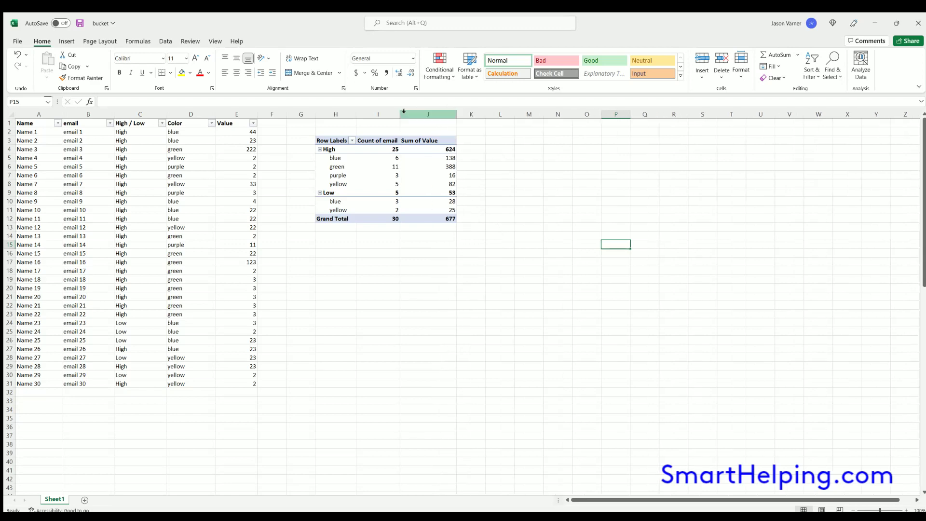
pyautogui.moveTo(400, 113); pyautogui.dragTo(414, 113)
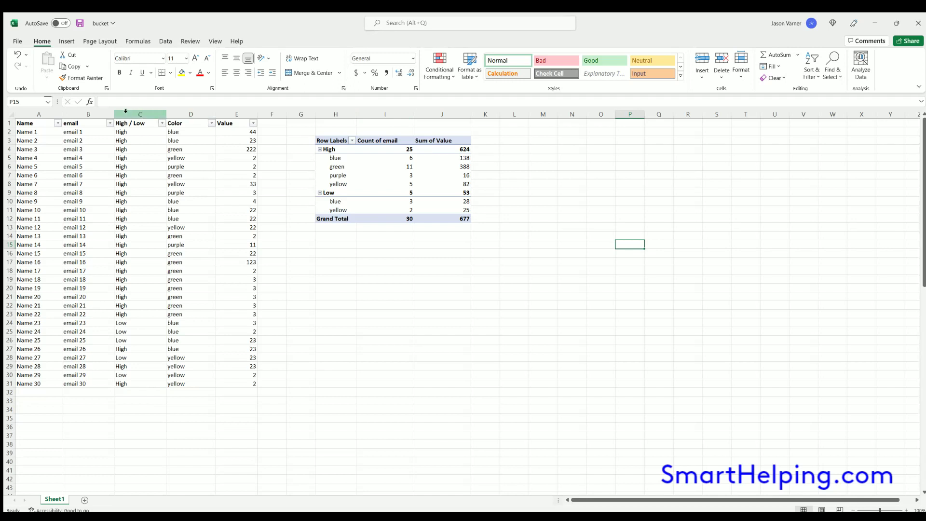
# Insert a new empty column C and copy the High / Low header into C1
pyautogui.click(140, 114)
pyautogui.hotkey('ctrl', 'shift', '+')
pyautogui.click(216, 124)
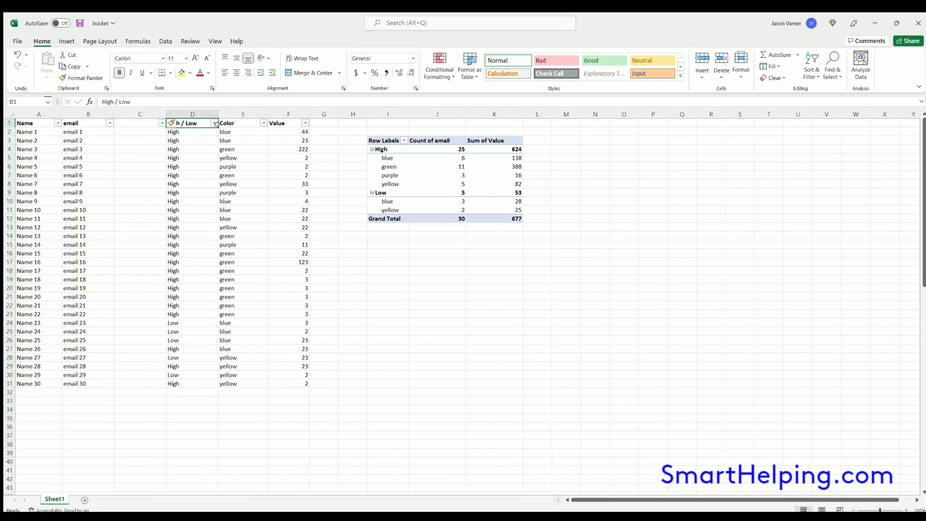
pyautogui.moveTo(216, 124); pyautogui.dragTo(140, 123)
pyautogui.press('Return')
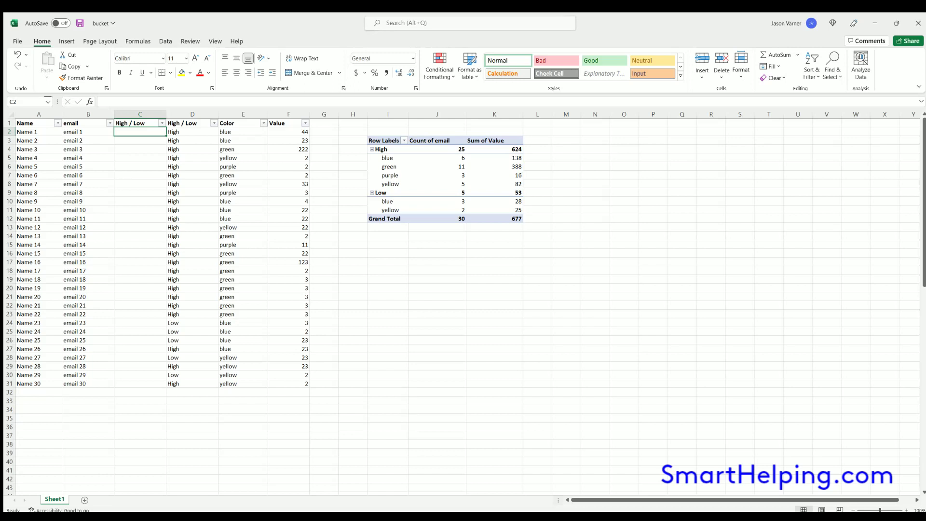
# Enter Wood, Wood, Metal, cotton, cotton, metal, Metal, metal, cotton down column C from C2
pyautogui.write('Wood')
pyautogui.press('Return')
pyautogui.write('Wood')
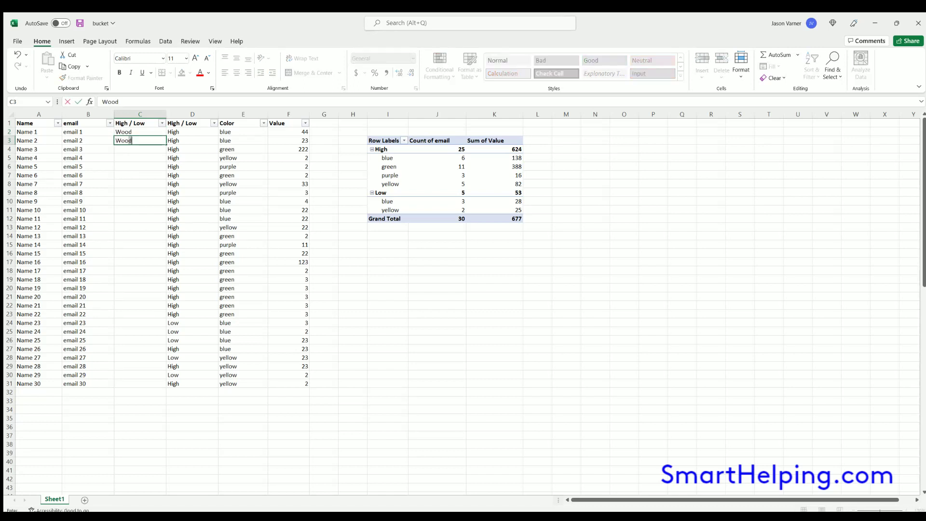
pyautogui.press('Return')
pyautogui.write('Metal')
pyautogui.press('Return')
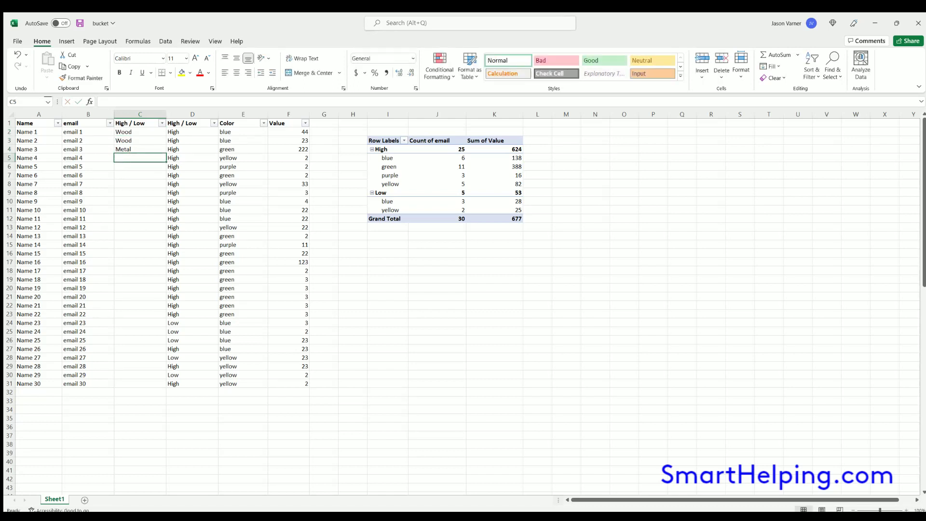
pyautogui.write('cotton')
pyautogui.press('Return')
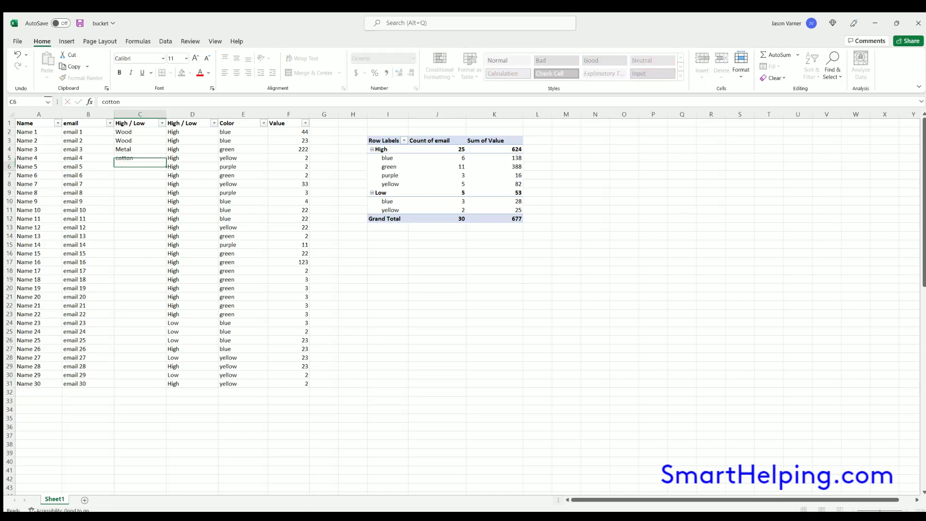
pyautogui.write('cotton')
pyautogui.press('Return')
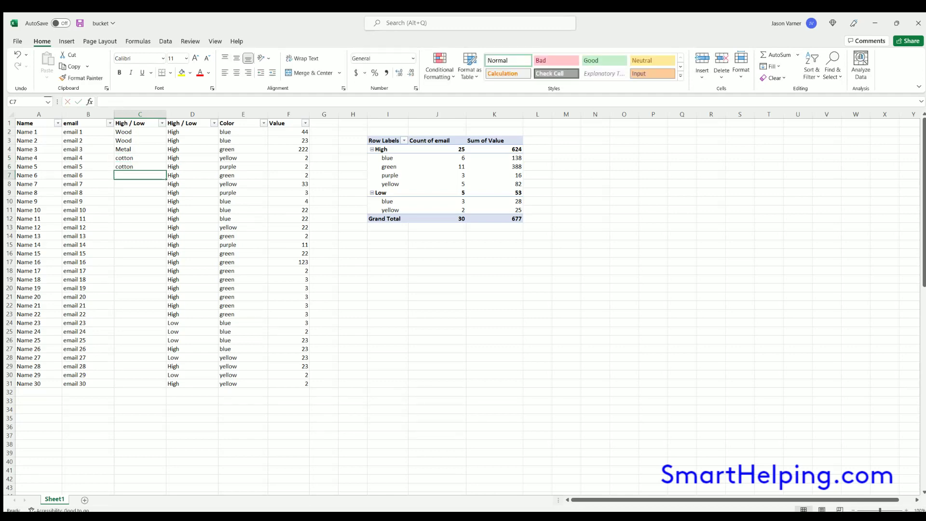
pyautogui.write('metal')
pyautogui.press('Return')
pyautogui.write('Metal')
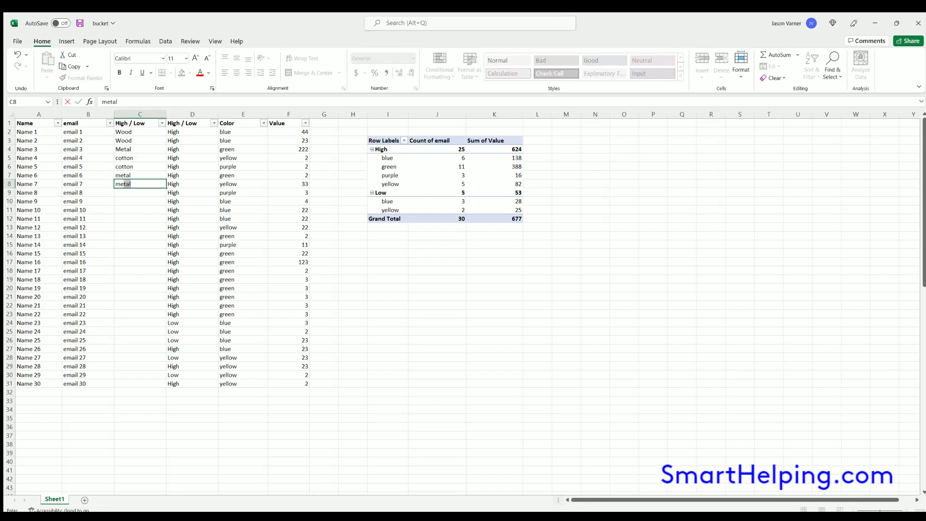
pyautogui.press('Return')
pyautogui.write('metal')
pyautogui.press('Return')
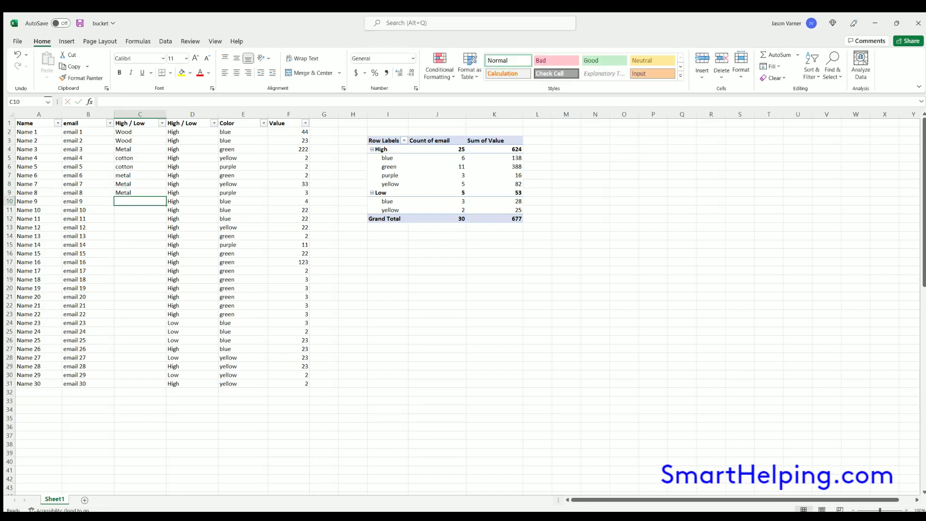
pyautogui.write('cotton')
pyautogui.press('Return')
# Continue column C with cotton, wood, Wood, cotton and three ceramic entries through C17
pyautogui.write('c')
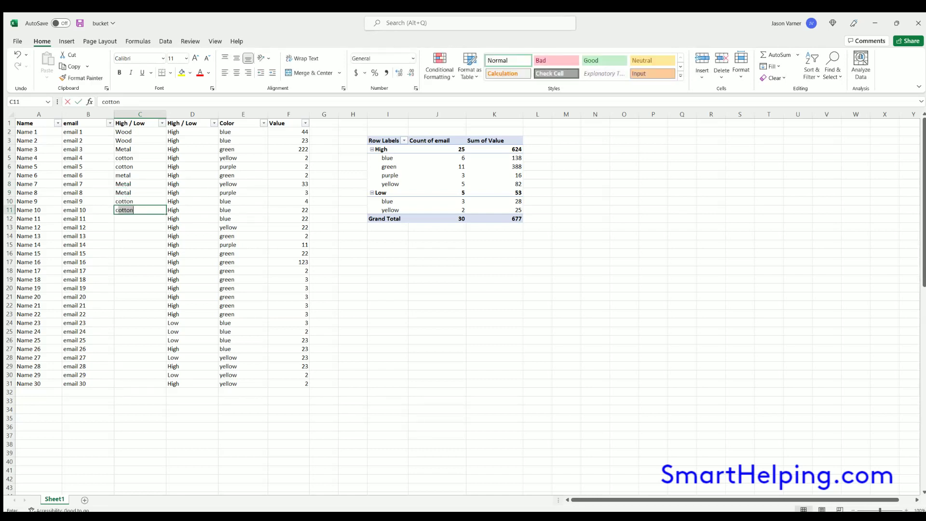
pyautogui.press('Return')
pyautogui.write('wood')
pyautogui.press('Return')
pyautogui.write('Wood')
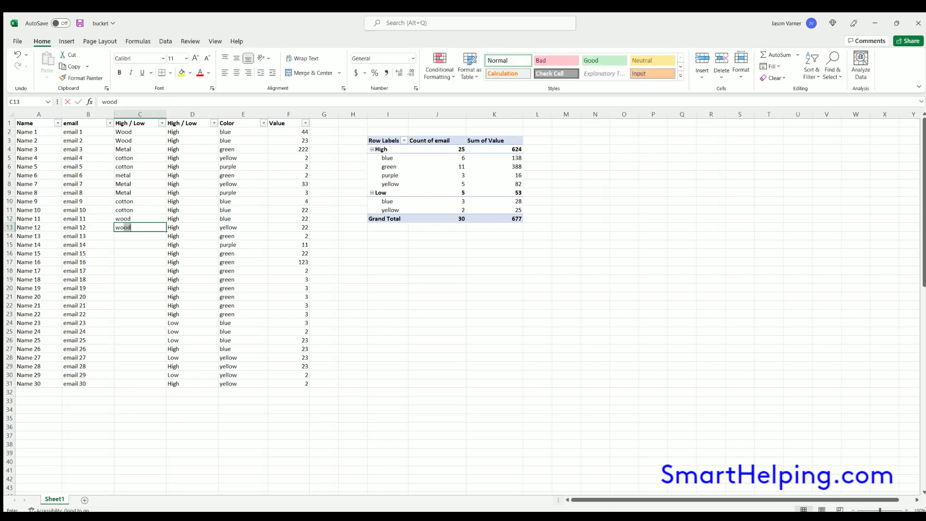
pyautogui.press('Return')
pyautogui.write('cotton')
pyautogui.press('Return')
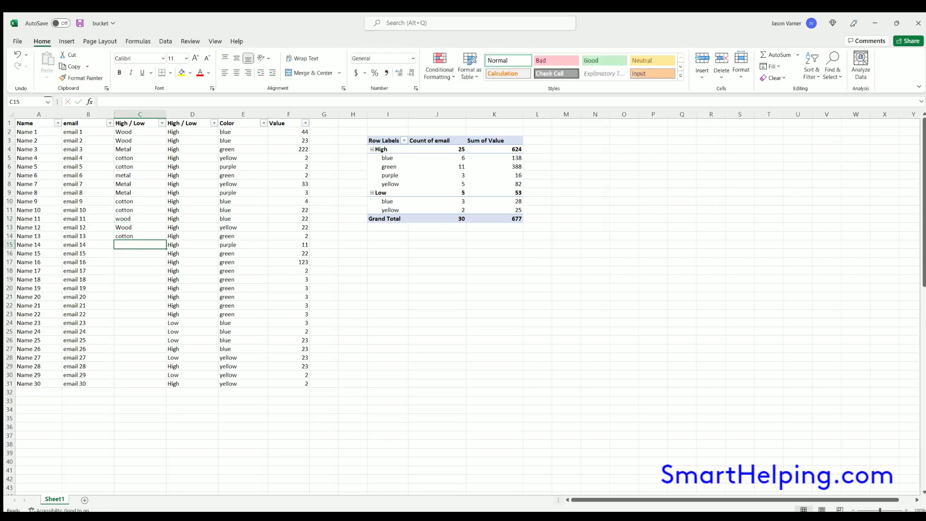
pyautogui.write('ceramic')
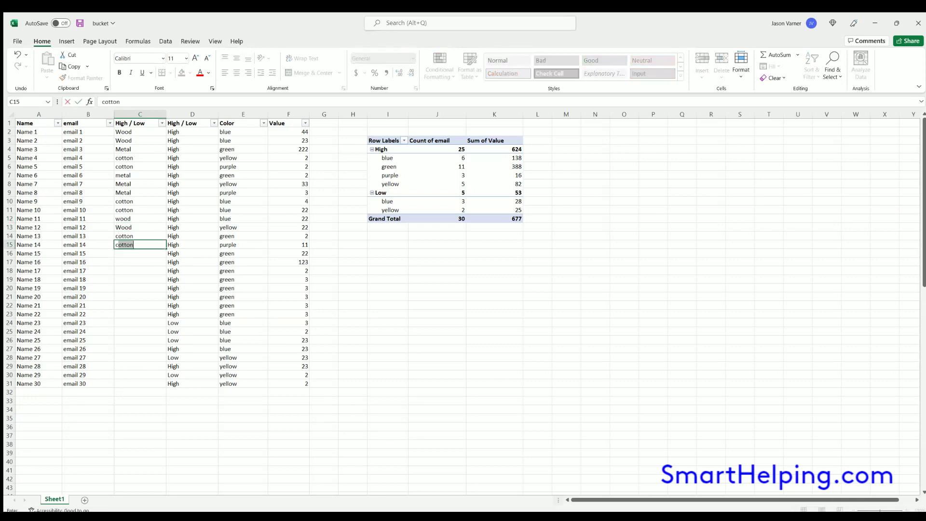
pyautogui.press('Return')
pyautogui.write('ceramic')
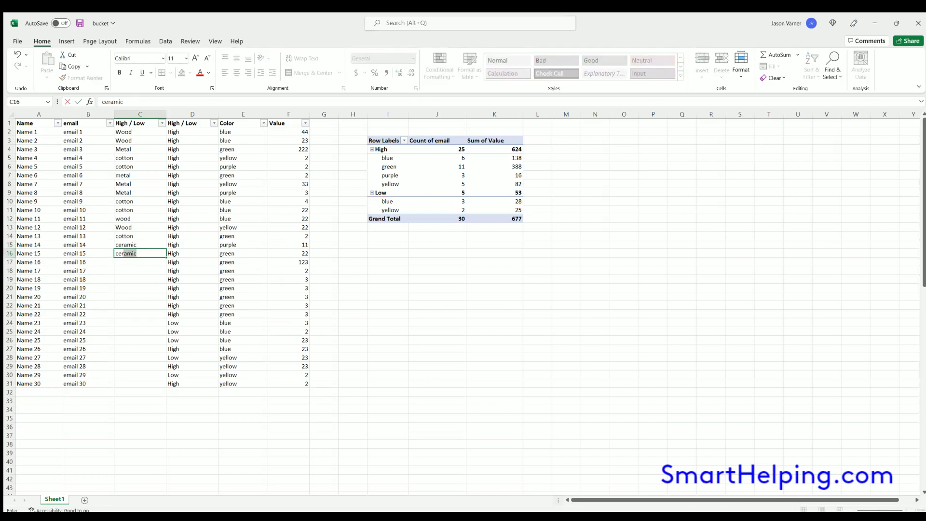
pyautogui.press('Return')
pyautogui.write('ceramic')
pyautogui.press('Return')
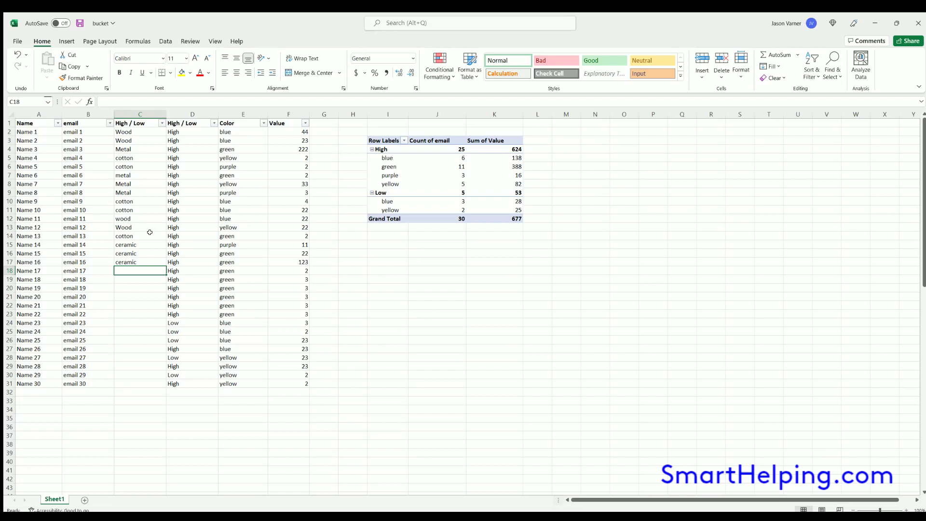
# Copy blocks of material entries and paste them into C20:C24 and C25:C37 to fill remaining rows
pyautogui.moveTo(132, 236); pyautogui.dragTo(130, 279)
pyautogui.hotkey('ctrl', 'c')
pyautogui.hotkey('ctrl', 'v')
pyautogui.moveTo(128, 149); pyautogui.dragTo(127, 184)
pyautogui.hotkey('ctrl', 'c')
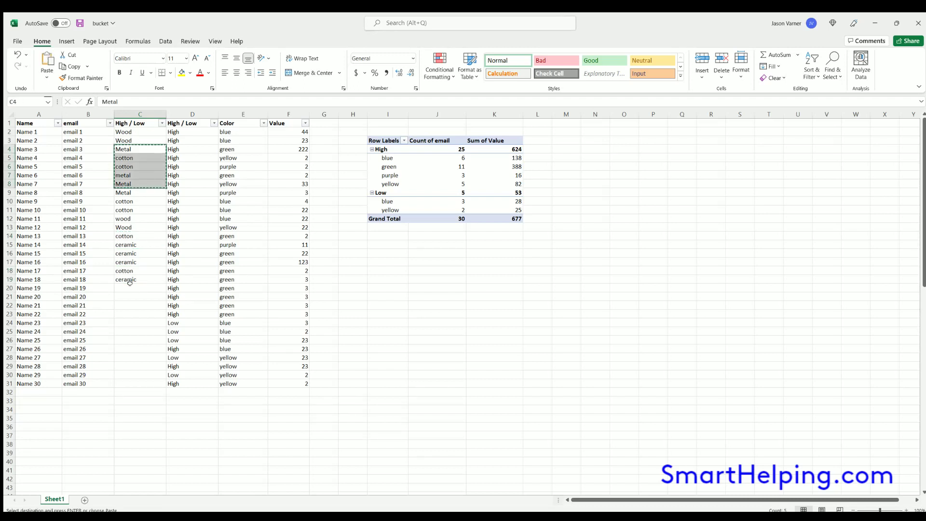
pyautogui.click(129, 287)
pyautogui.hotkey('ctrl', 'v')
pyautogui.moveTo(128, 141); pyautogui.dragTo(128, 245)
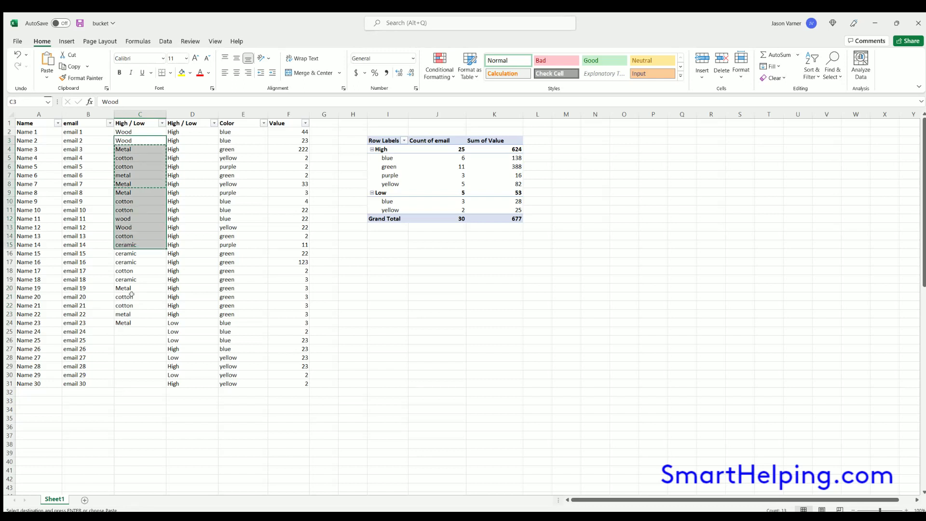
pyautogui.hotkey('ctrl', 'c')
pyautogui.click(127, 331)
pyautogui.hotkey('ctrl', 'v')
# Clear the stray entries in C32:C37 below the source data
pyautogui.moveTo(99, 392); pyautogui.dragTo(99, 400)
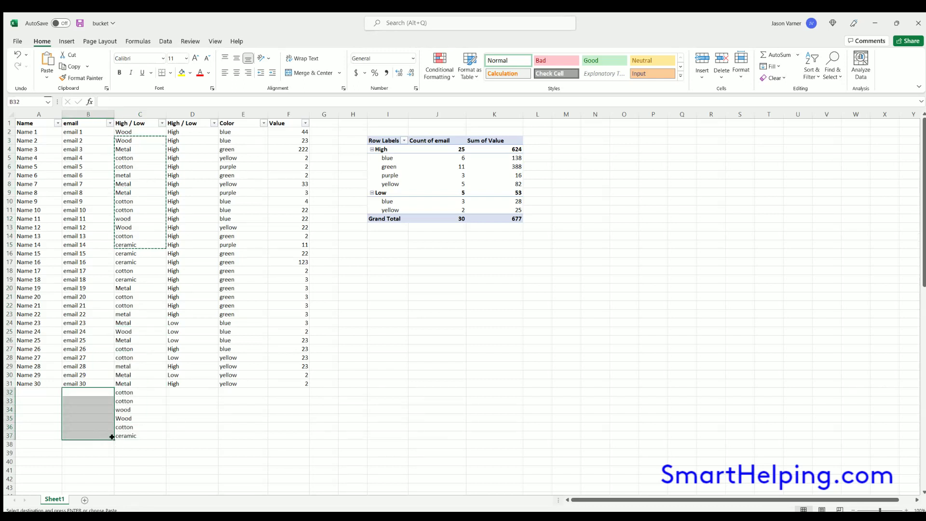
pyautogui.keyDown('shift'); pyautogui.click(304, 436); pyautogui.keyUp('shift')
pyautogui.press('Delete')
pyautogui.click(511, 423)
# Open the PivotTable's Change Data Source settings and close them unchanged
pyautogui.click(425, 145)
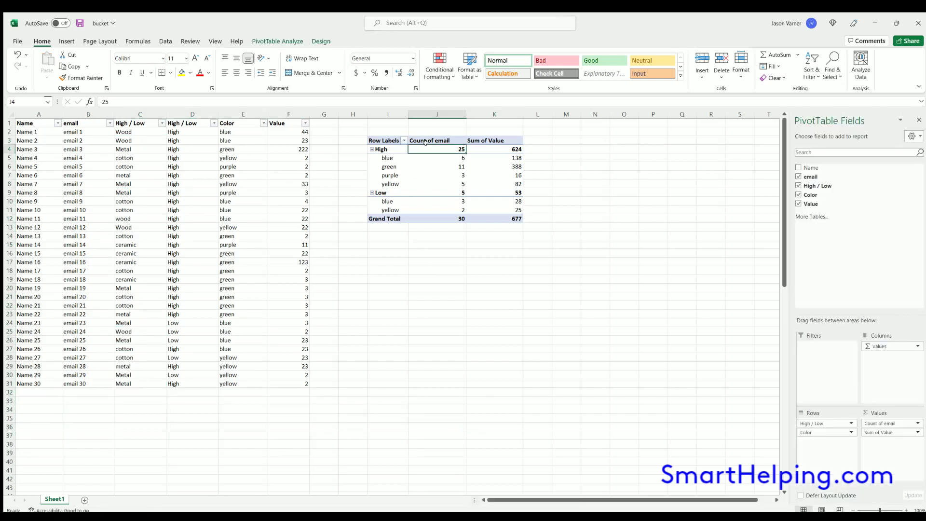
pyautogui.click(286, 42)
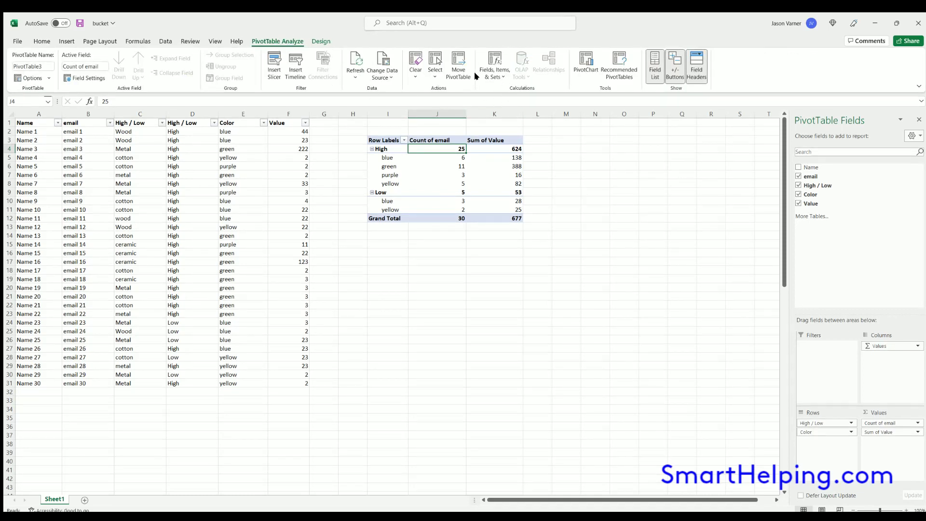
pyautogui.click(382, 65)
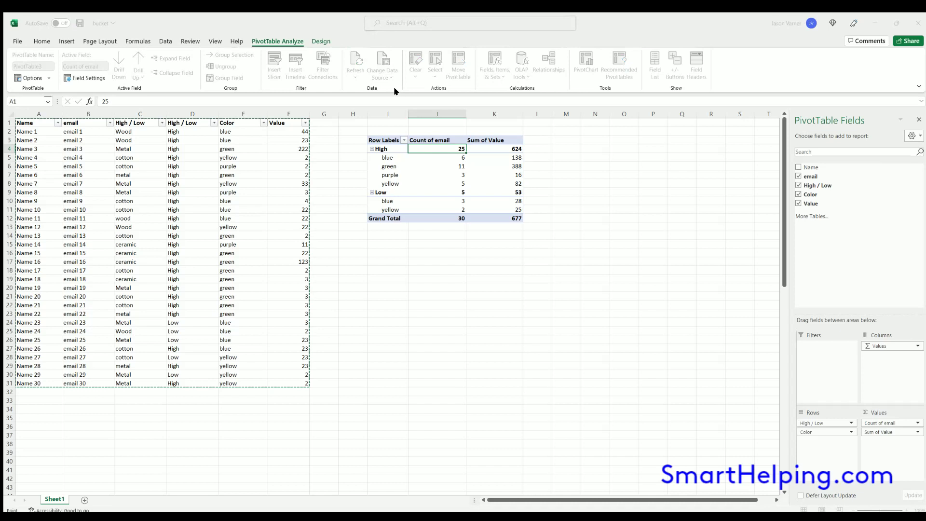
pyautogui.press('Escape')
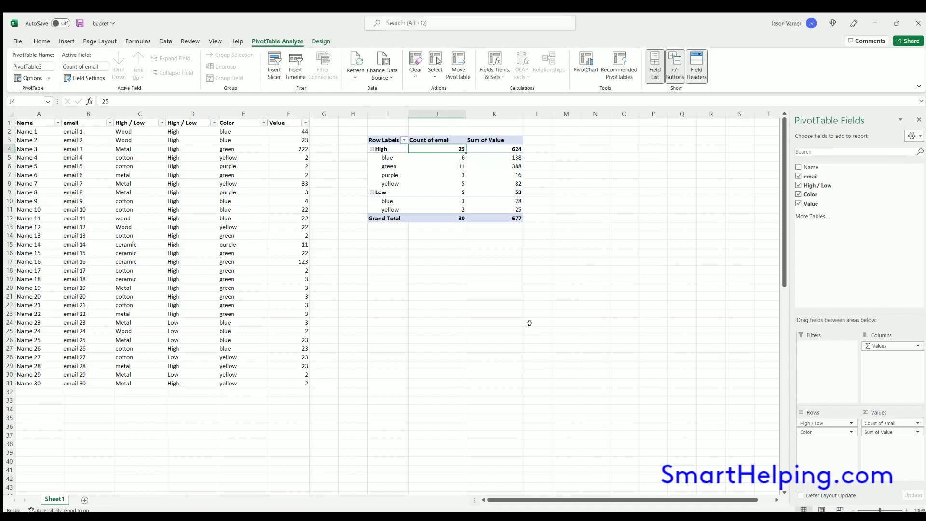
# Uncheck email, High / Low, Color and Value so PivotTable3 is empty
pyautogui.click(798, 176)
pyautogui.click(798, 185)
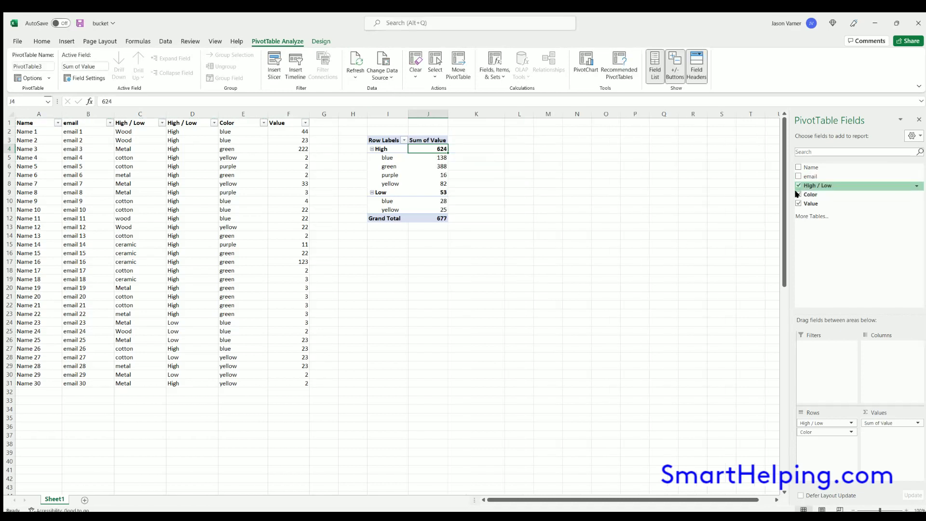
pyautogui.click(798, 194)
pyautogui.click(799, 204)
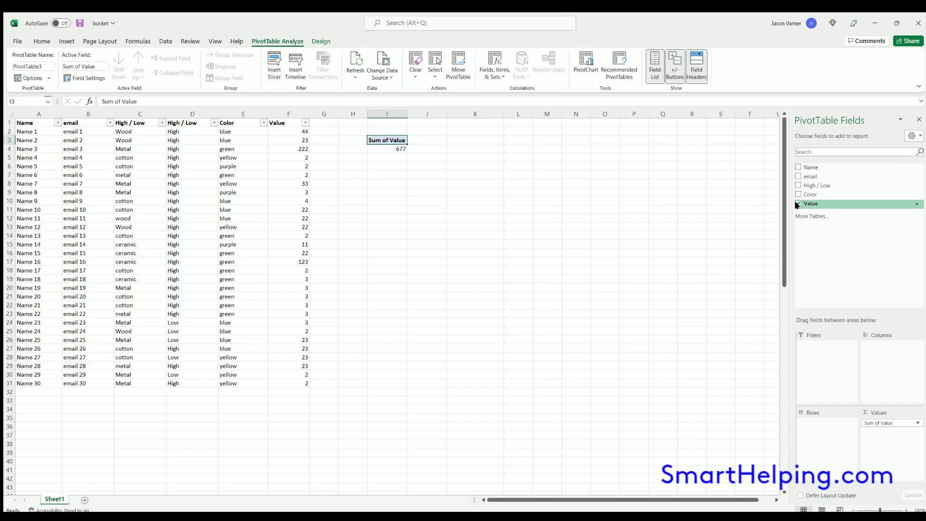
pyautogui.click(651, 233)
pyautogui.click(427, 183)
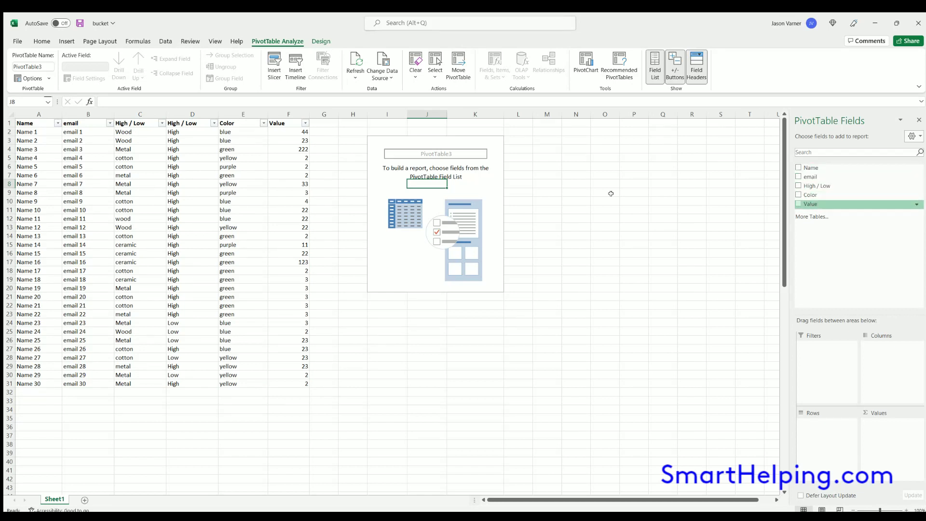
pyautogui.click(137, 123)
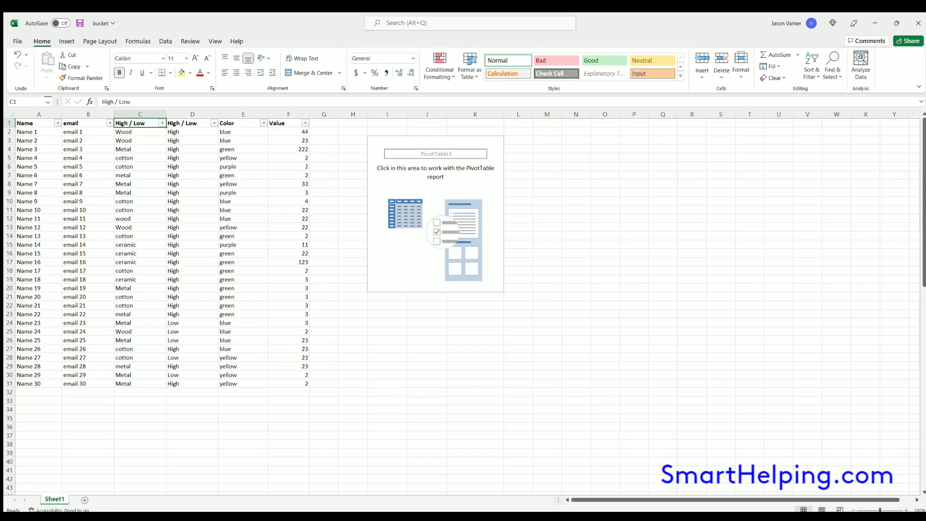
# Rename the C1 header to Type and refresh PivotTable3 so Type becomes a field
pyautogui.write('Type')
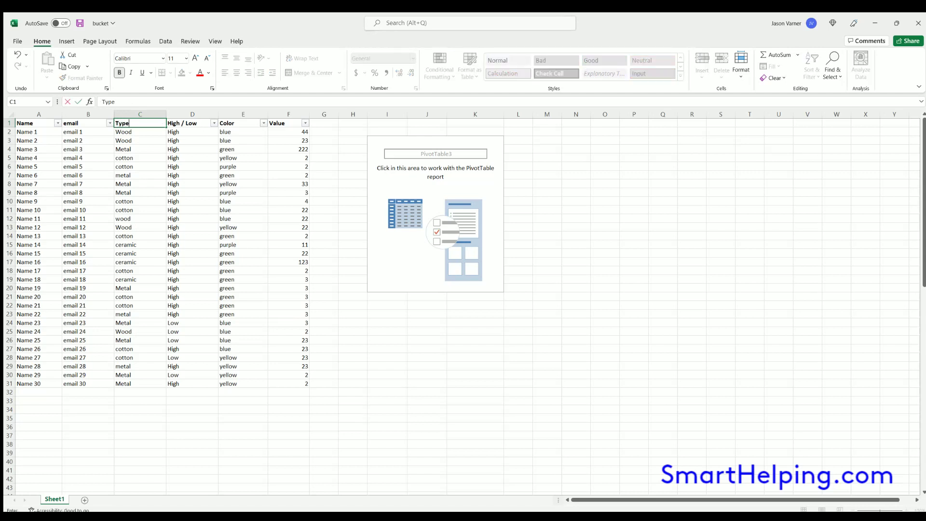
pyautogui.press('Return')
pyautogui.click(426, 183)
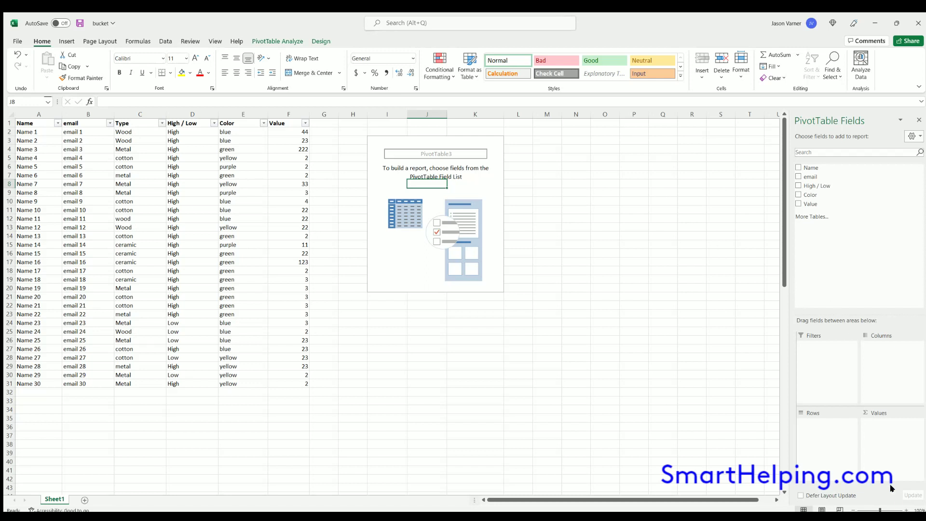
pyautogui.click(276, 40)
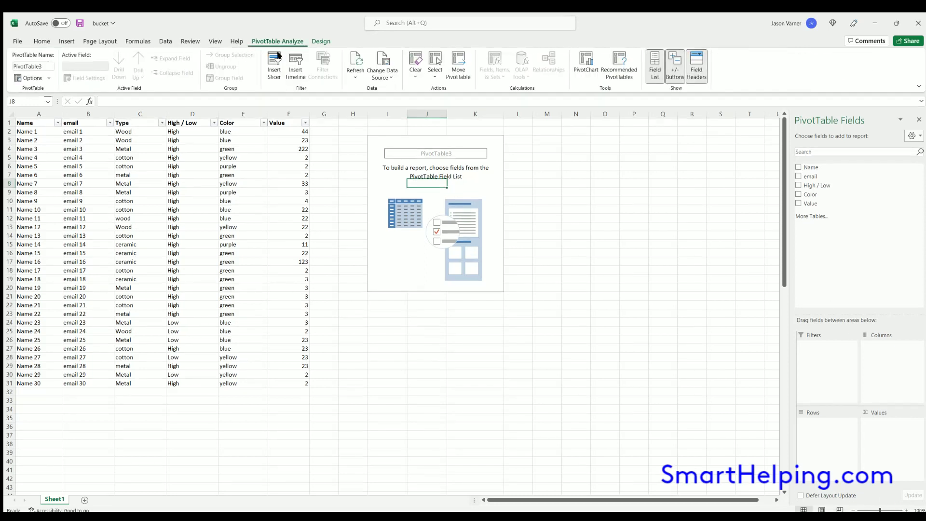
pyautogui.click(356, 61)
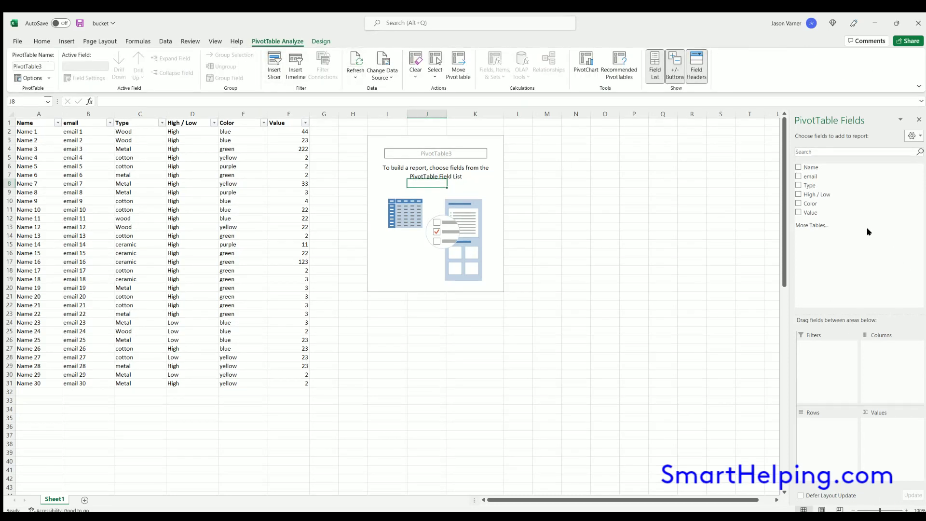
# Add email, Type, High / Low, Color and Value, with Type moved to Columns
pyautogui.click(799, 176)
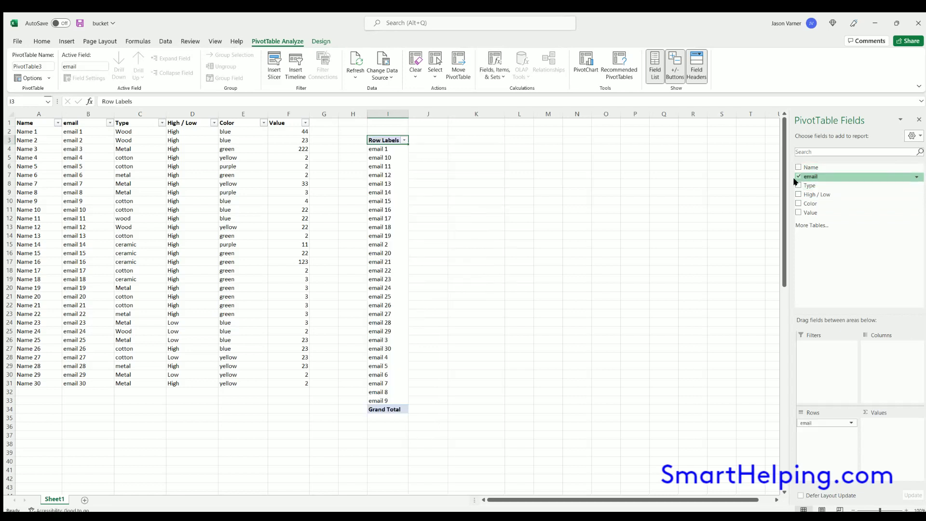
pyautogui.click(798, 185)
pyautogui.click(798, 195)
pyautogui.click(798, 203)
pyautogui.click(799, 212)
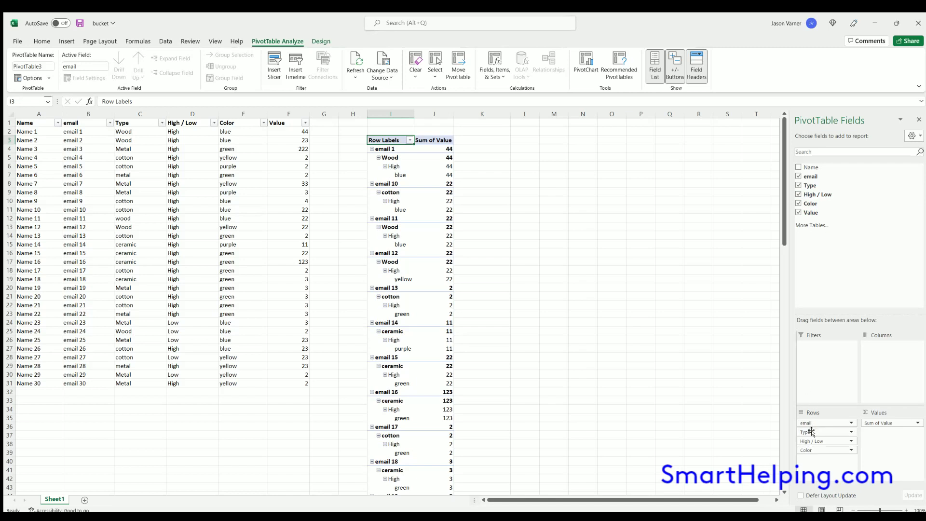
pyautogui.moveTo(812, 431); pyautogui.dragTo(893, 369)
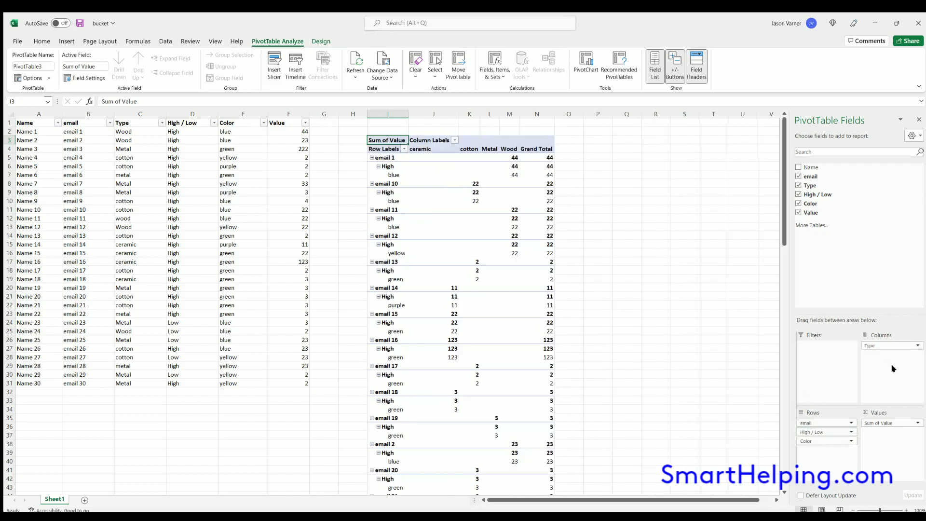
# Widen the pivot's Metal and Wood columns
pyautogui.click(521, 107)
pyautogui.click(626, 166)
pyautogui.moveTo(520, 114); pyautogui.dragTo(482, 114)
pyautogui.click(413, 165)
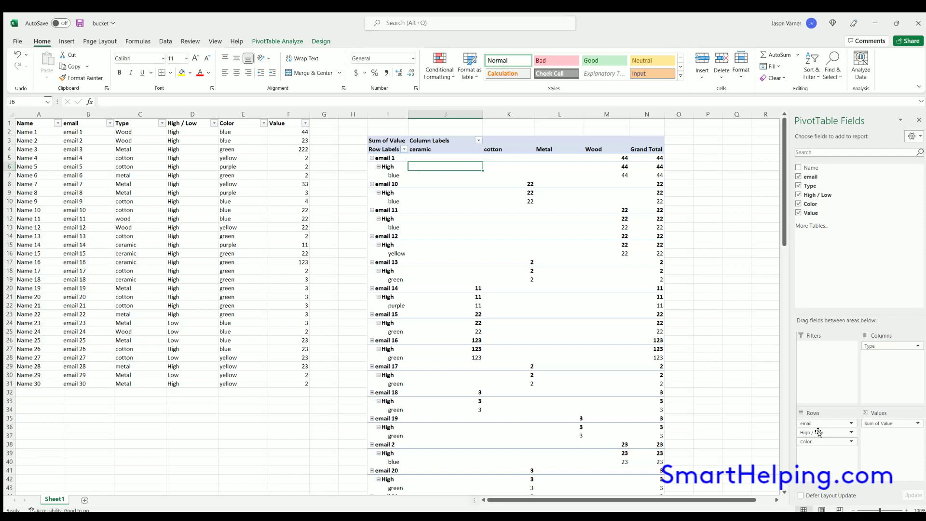
# Reorder the Rows area so High / Low comes first, then Color
pyautogui.moveTo(824, 440); pyautogui.dragTo(822, 420)
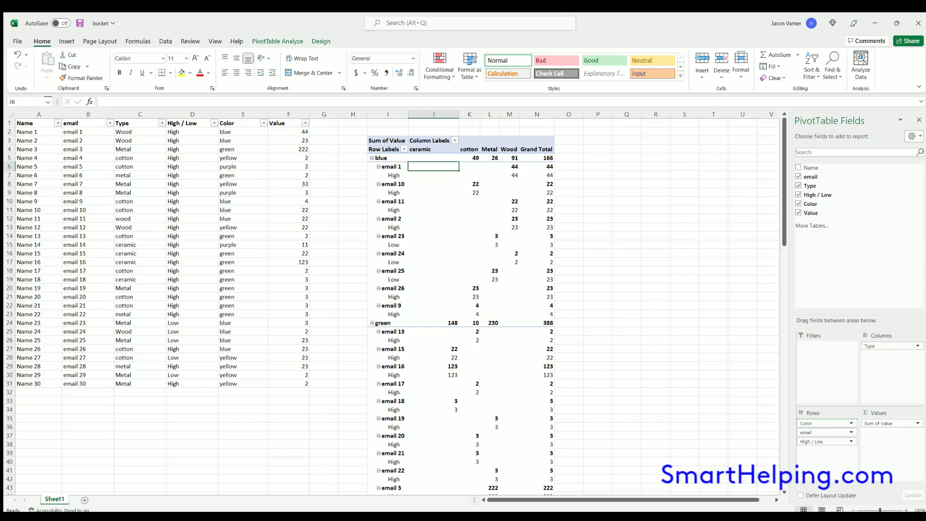
pyautogui.moveTo(822, 441); pyautogui.dragTo(825, 418)
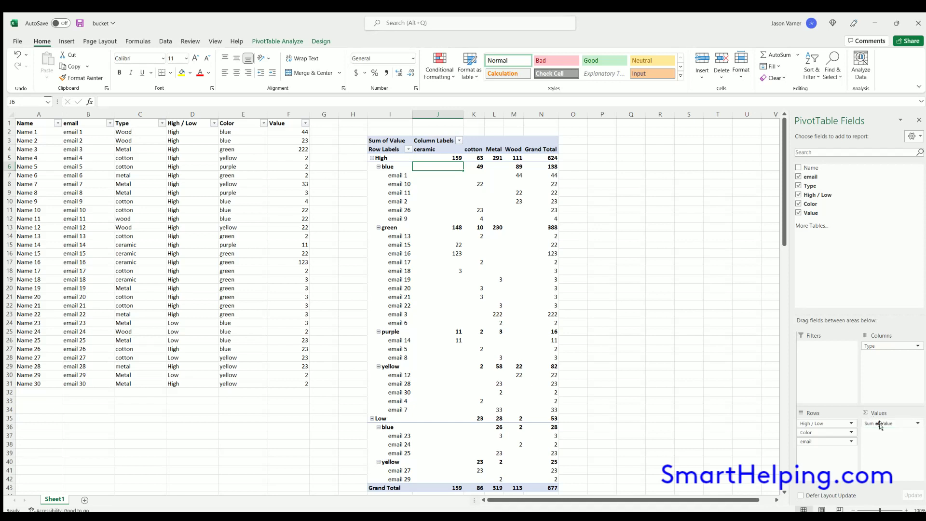
pyautogui.click(473, 148)
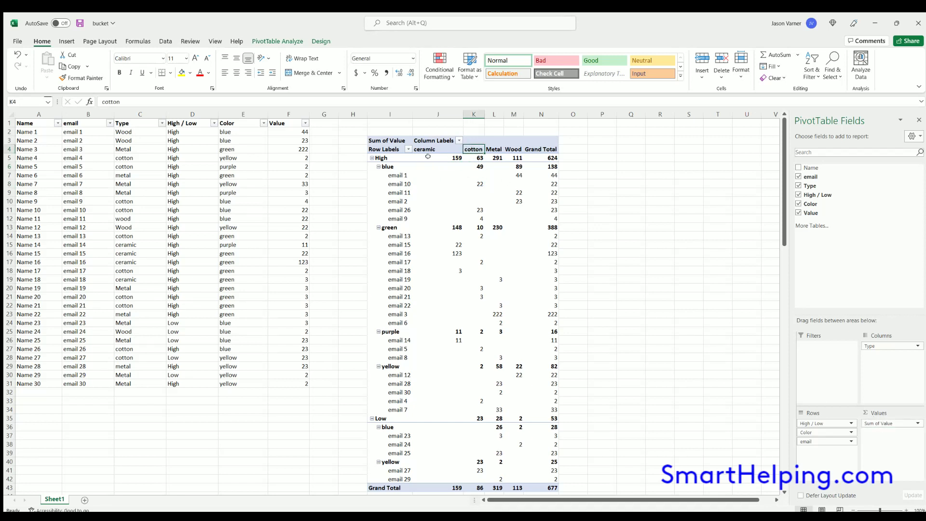
pyautogui.click(375, 157)
pyautogui.click(381, 163)
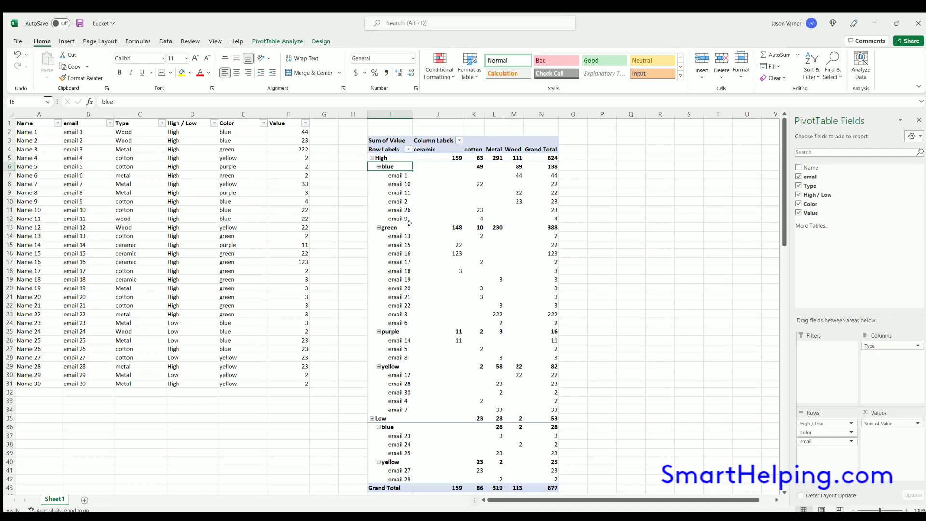
# Widen the pivot's material Type columns K through N
pyautogui.click(480, 227)
pyautogui.press('Down')
pyautogui.press('Down')
pyautogui.press('Down')
pyautogui.press('Down')
pyautogui.press('Down')
pyautogui.press('Down')
pyautogui.press('Down')
pyautogui.press('Down')
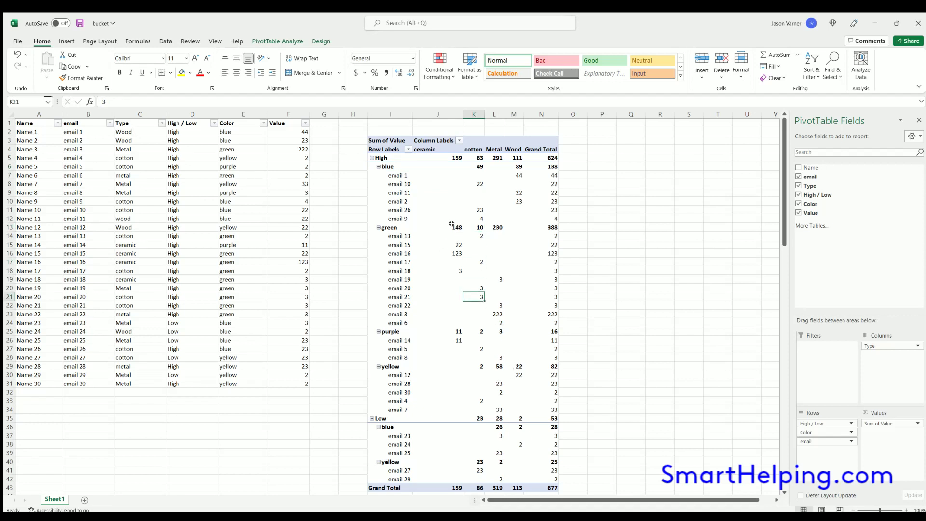
pyautogui.click(646, 244)
pyautogui.moveTo(524, 113); pyautogui.dragTo(515, 110)
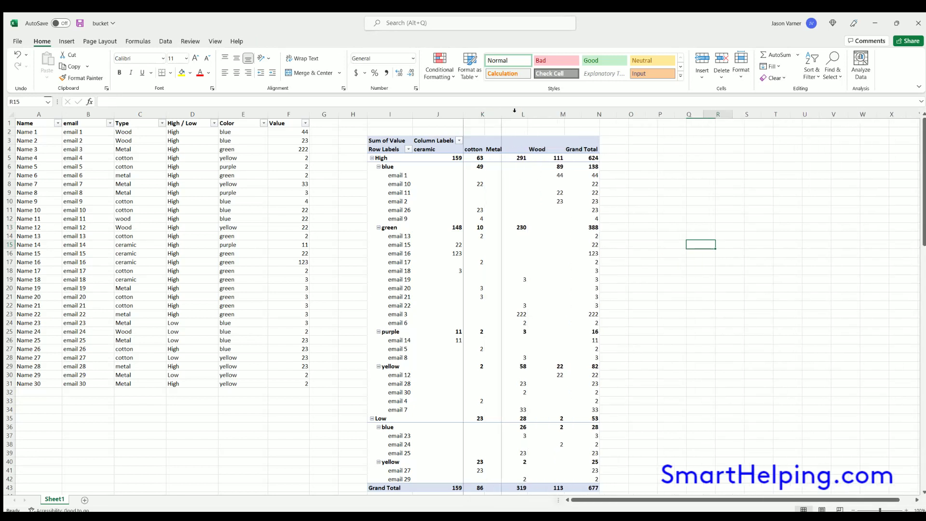
# Widen ceramic column J and right-align the material columns J through M
pyautogui.click(441, 149)
pyautogui.moveTo(451, 114); pyautogui.dragTo(635, 113)
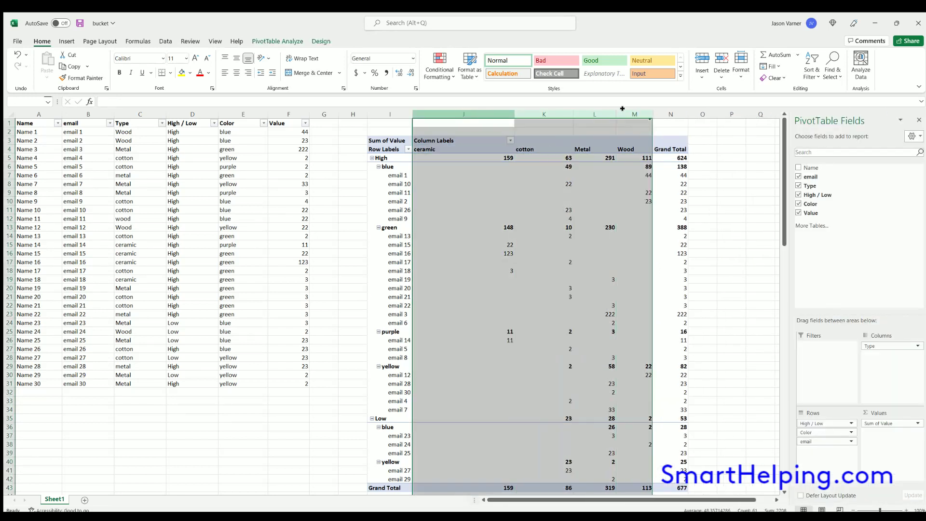
pyautogui.click(245, 72)
pyautogui.click(776, 209)
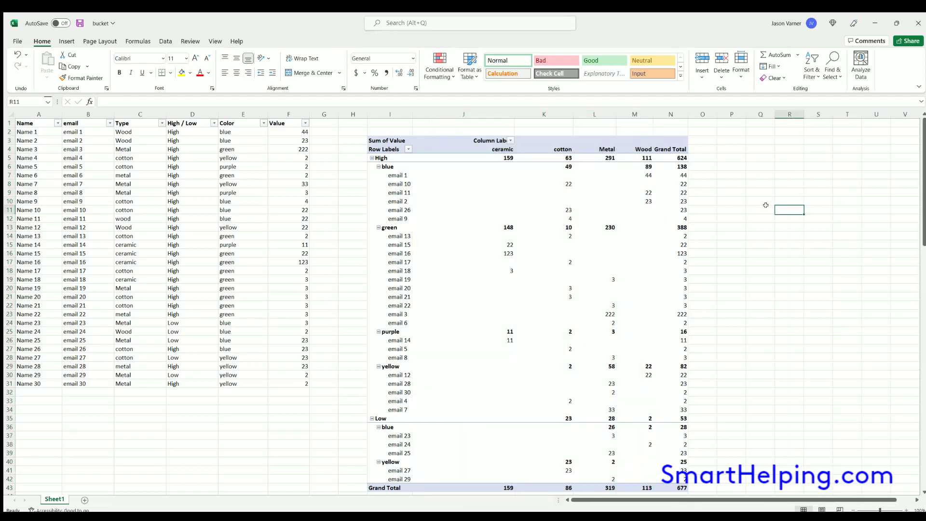
pyautogui.click(500, 158)
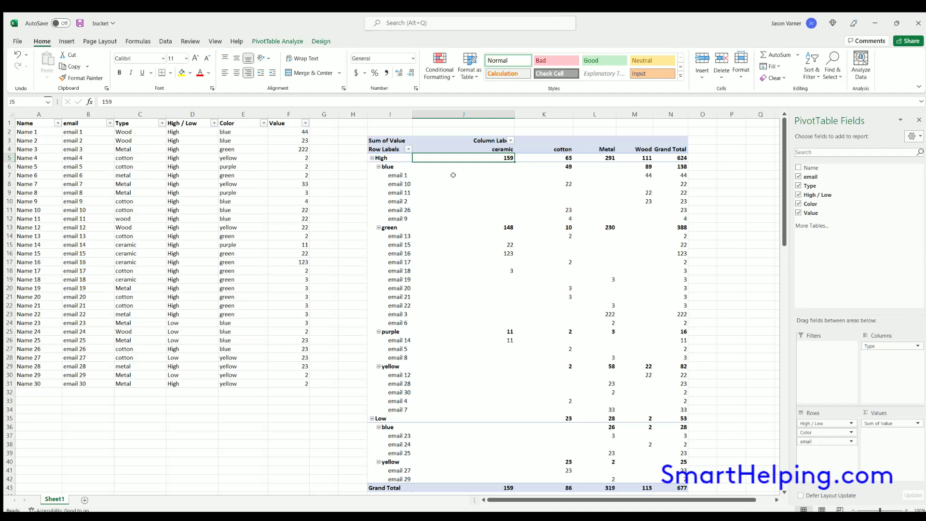
pyautogui.click(386, 166)
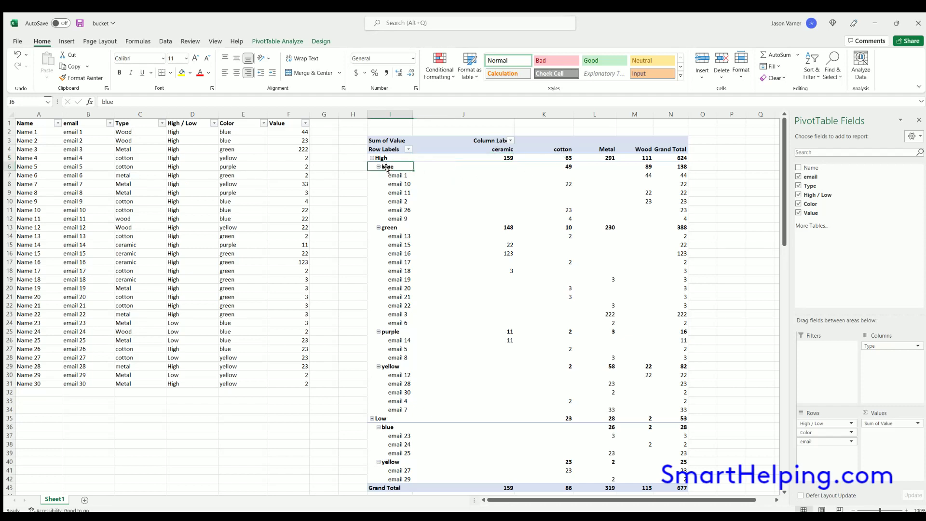
pyautogui.click(555, 167)
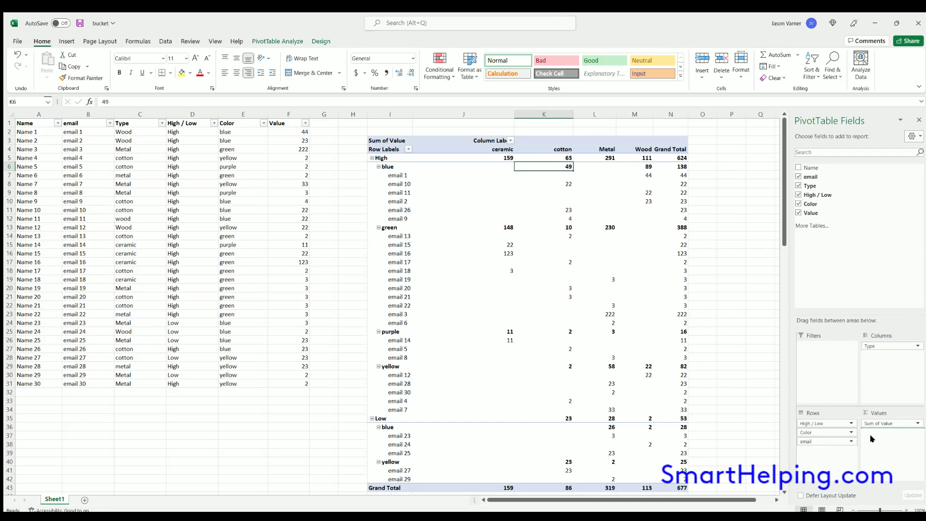
# Move email into Values as Count of email, place it after Sum of Value, then remove it
pyautogui.moveTo(825, 441); pyautogui.dragTo(878, 419)
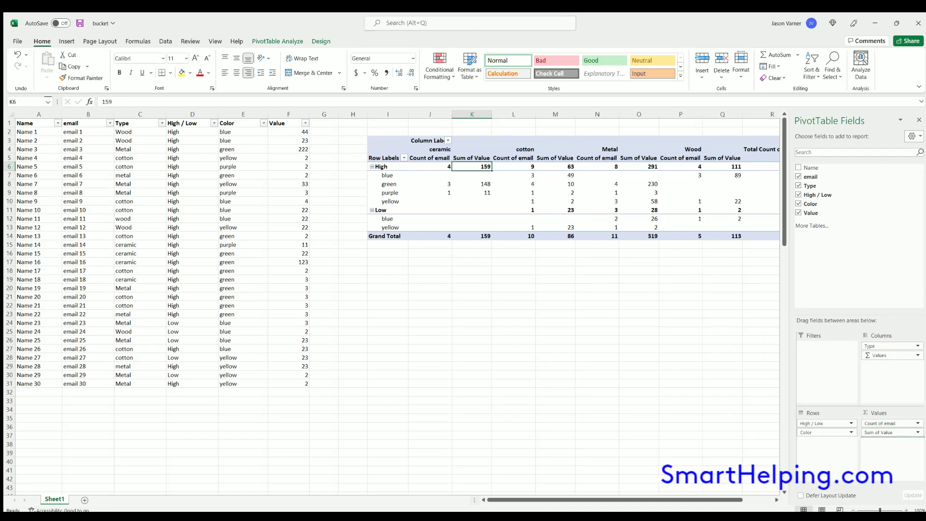
pyautogui.moveTo(877, 433); pyautogui.dragTo(882, 421)
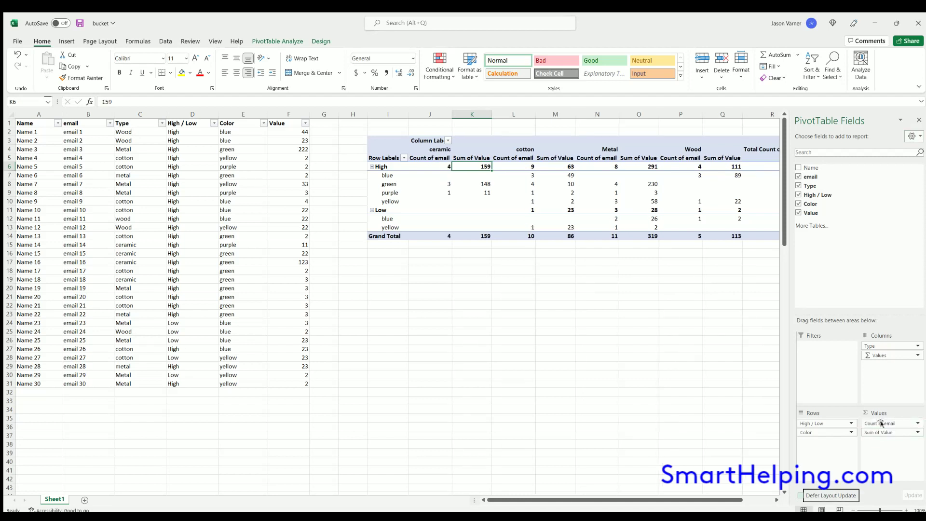
pyautogui.moveTo(882, 420); pyautogui.dragTo(882, 434)
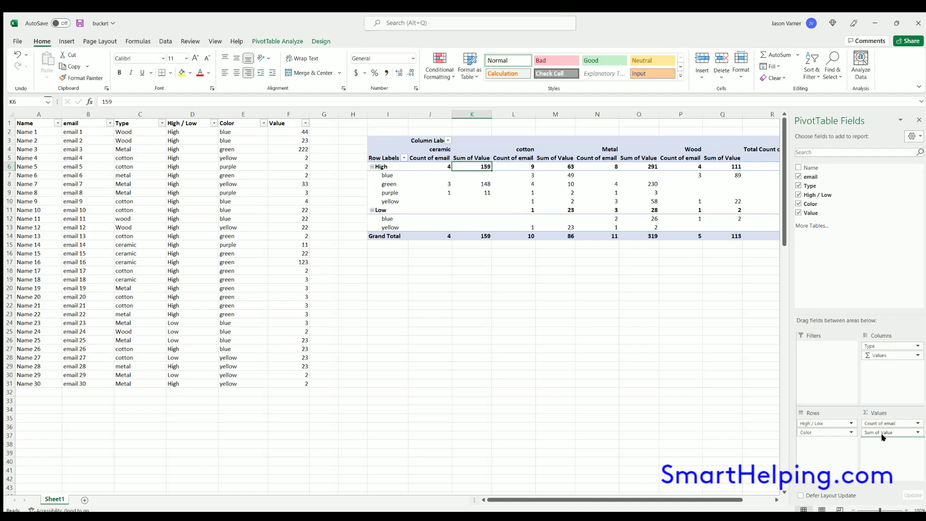
pyautogui.moveTo(882, 437); pyautogui.dragTo(882, 437)
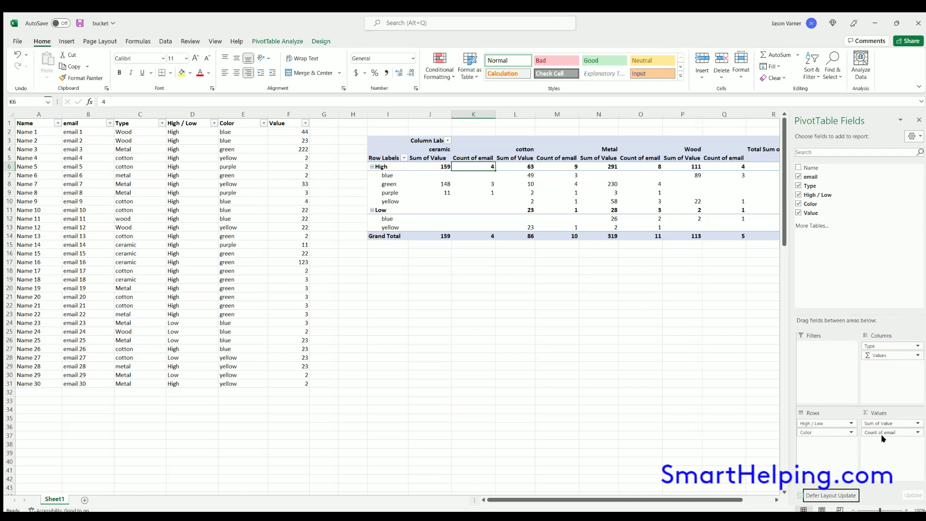
pyautogui.click(916, 433)
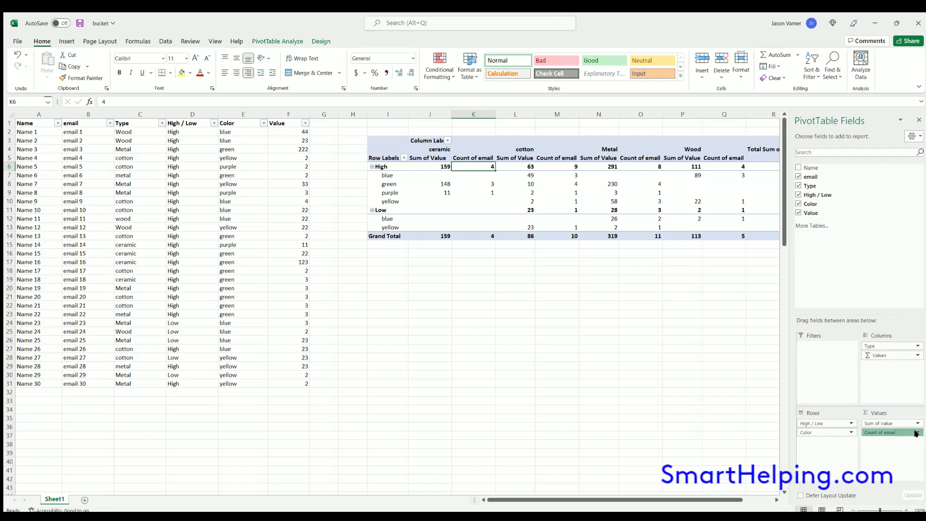
pyautogui.click(608, 304)
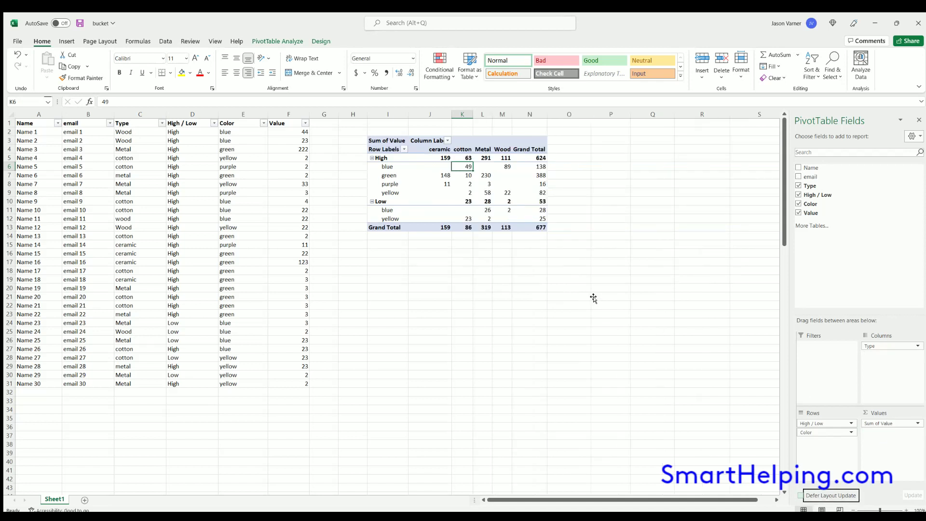
# Widen column M holding Wood so the material columns are evenly spaced
pyautogui.click(389, 165)
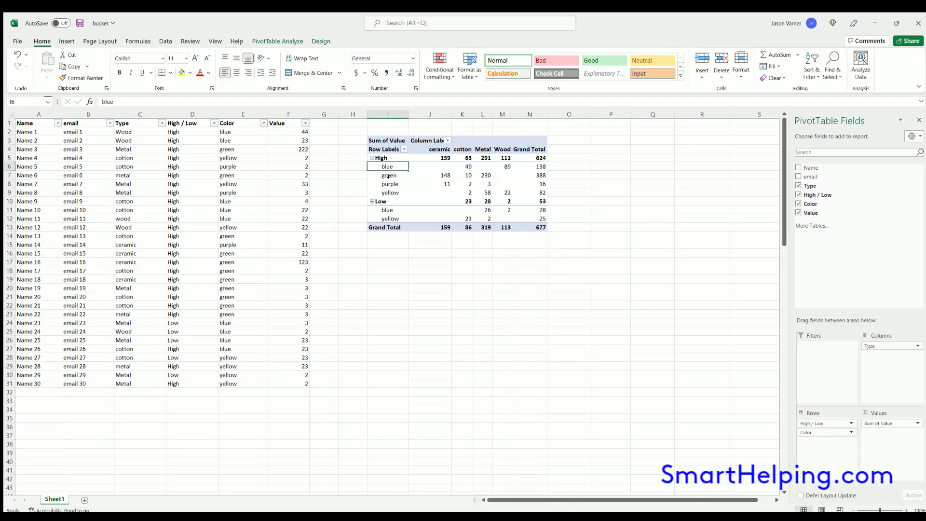
pyautogui.click(432, 175)
pyautogui.click(442, 149)
pyautogui.click(482, 149)
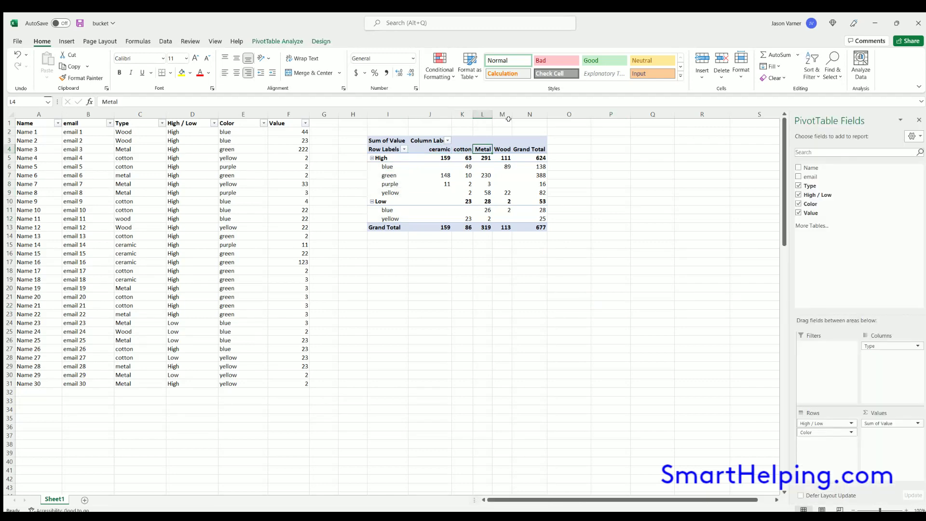
pyautogui.moveTo(512, 113); pyautogui.dragTo(491, 113)
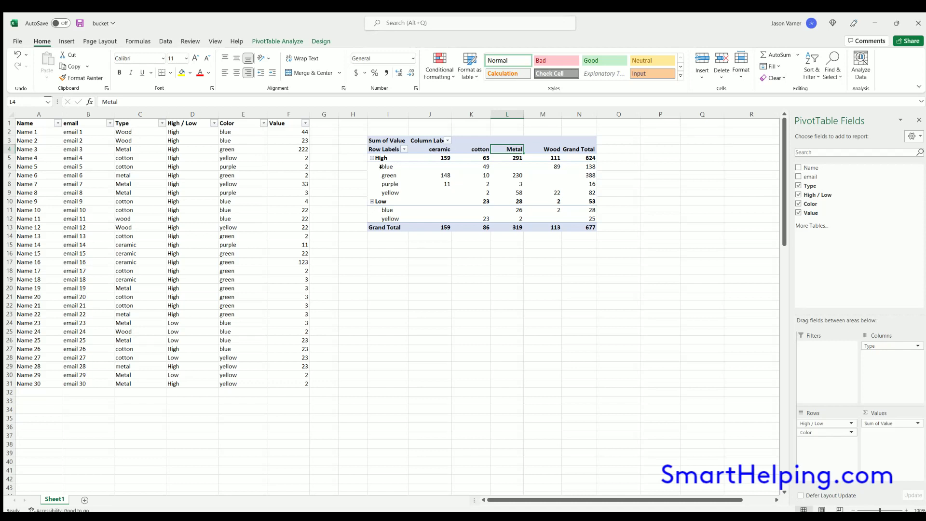
pyautogui.click(381, 167)
pyautogui.click(388, 184)
# Highlight the source ranges for email, Type, High / Low and Value to explain them
pyautogui.moveTo(128, 132); pyautogui.dragTo(127, 226)
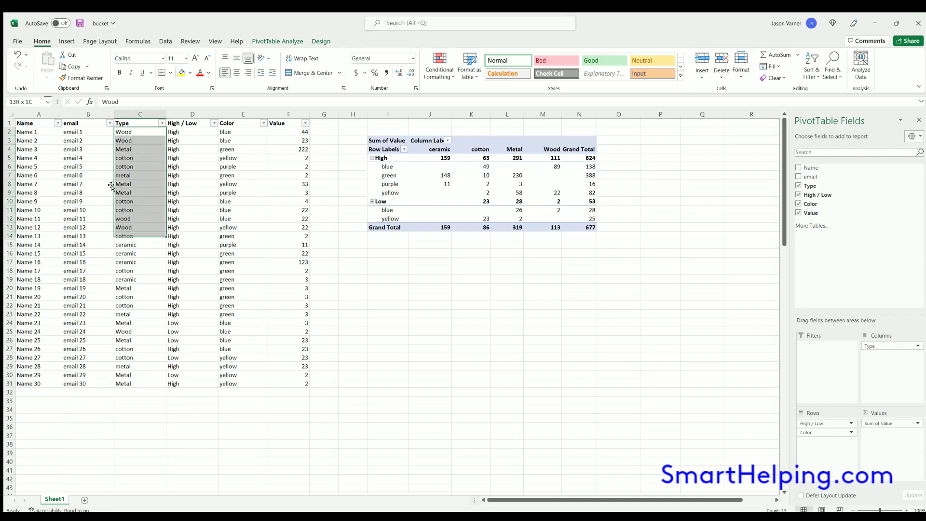
pyautogui.moveTo(88, 132); pyautogui.dragTo(88, 193)
pyautogui.moveTo(128, 131); pyautogui.dragTo(128, 210)
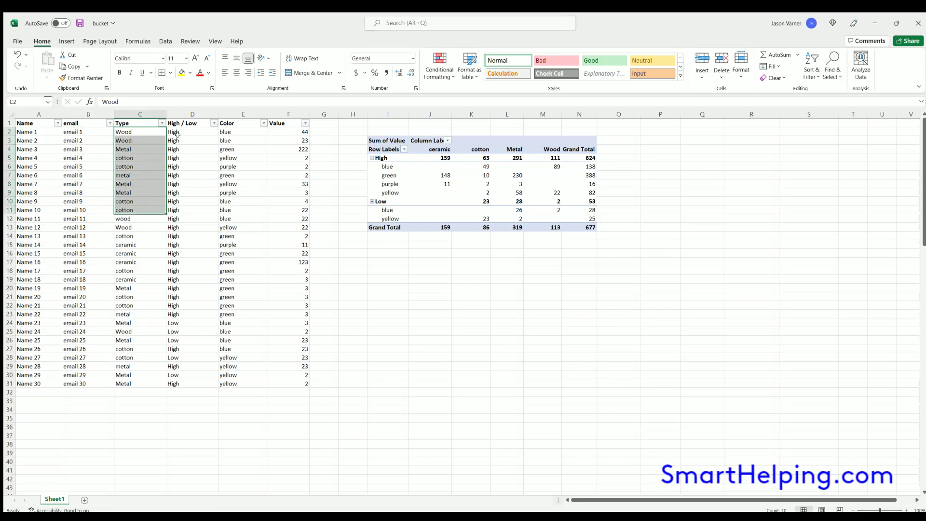
pyautogui.moveTo(192, 132); pyautogui.dragTo(192, 192)
pyautogui.click(88, 140)
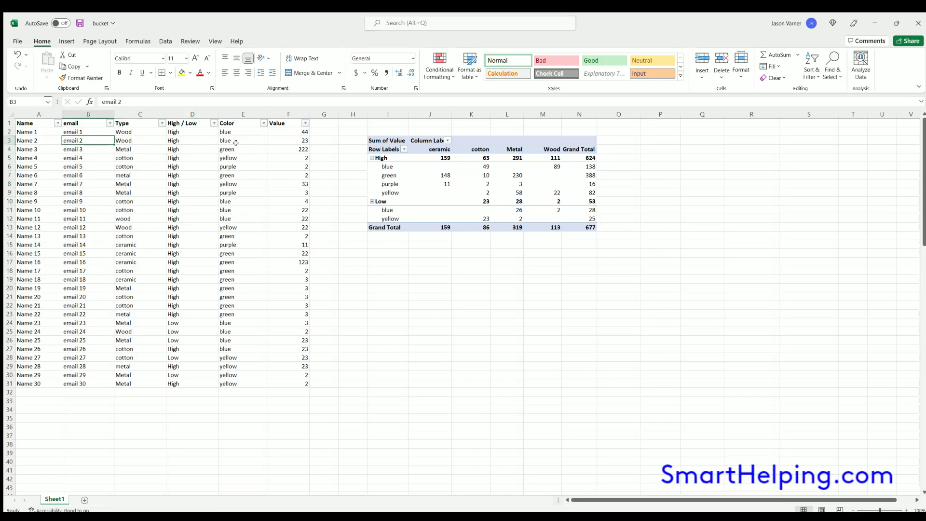
pyautogui.moveTo(271, 132); pyautogui.dragTo(286, 230)
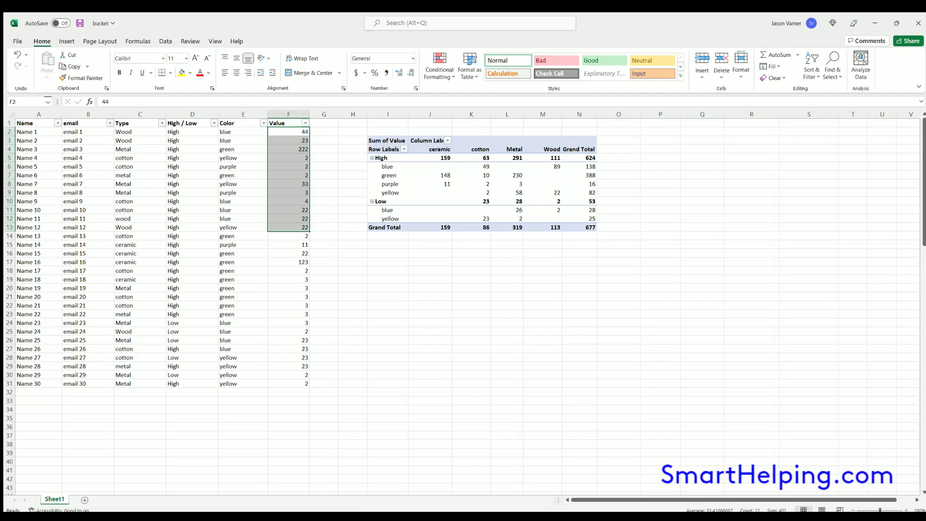
pyautogui.click(486, 345)
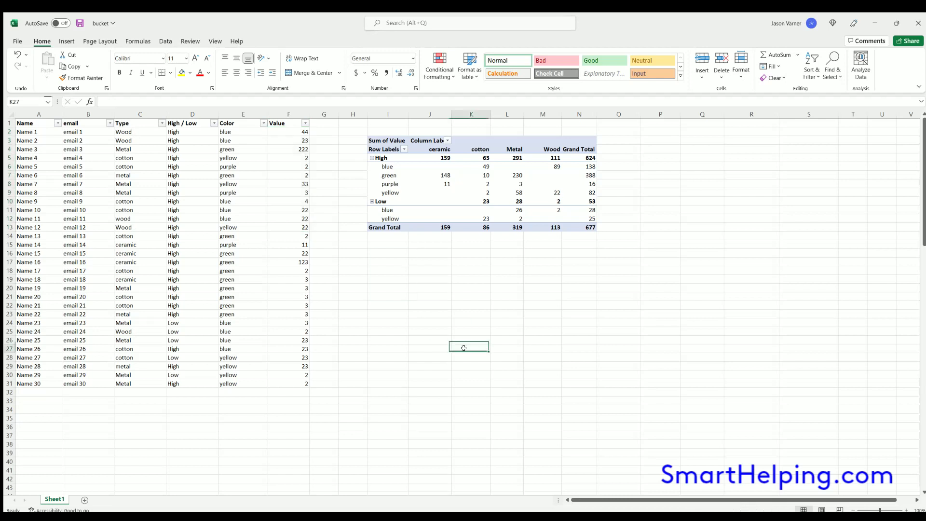
pyautogui.write('www.smarthelping.com')
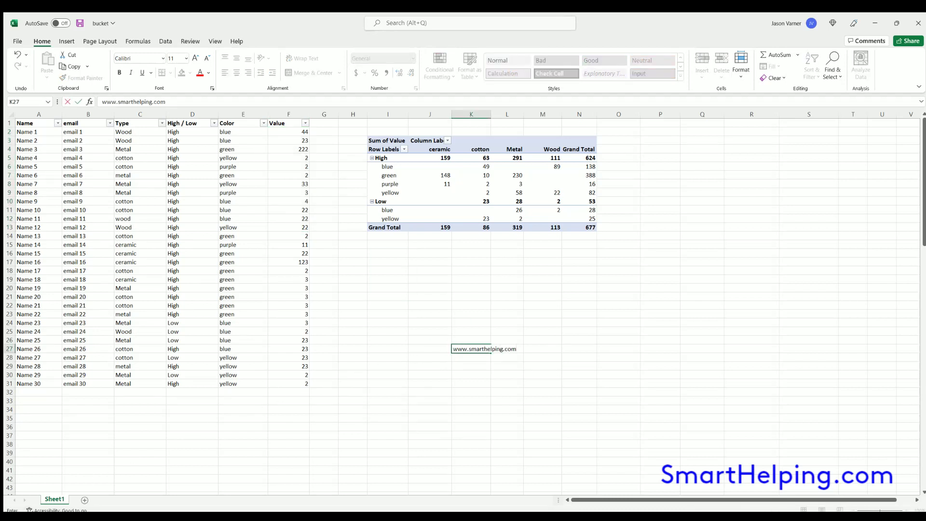
pyautogui.press('Return')
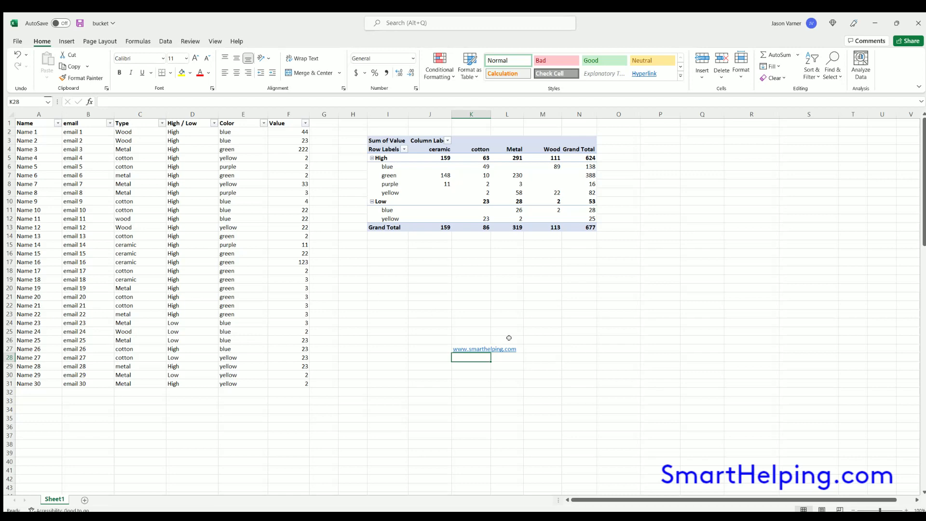
pyautogui.click(514, 406)
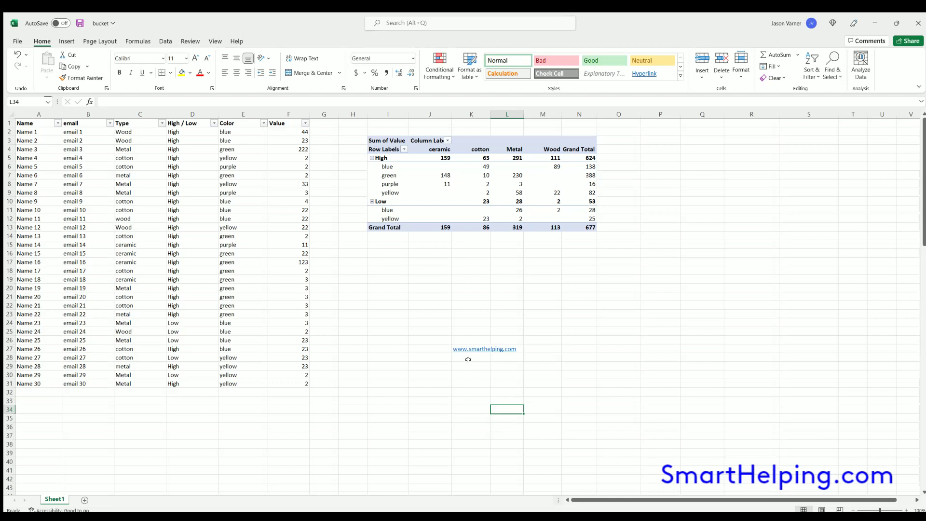
pyautogui.click(469, 363)
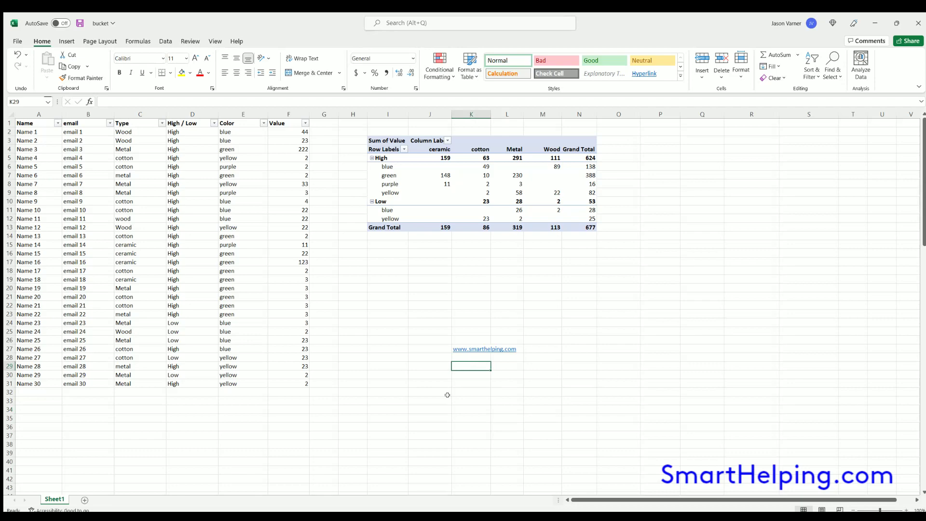